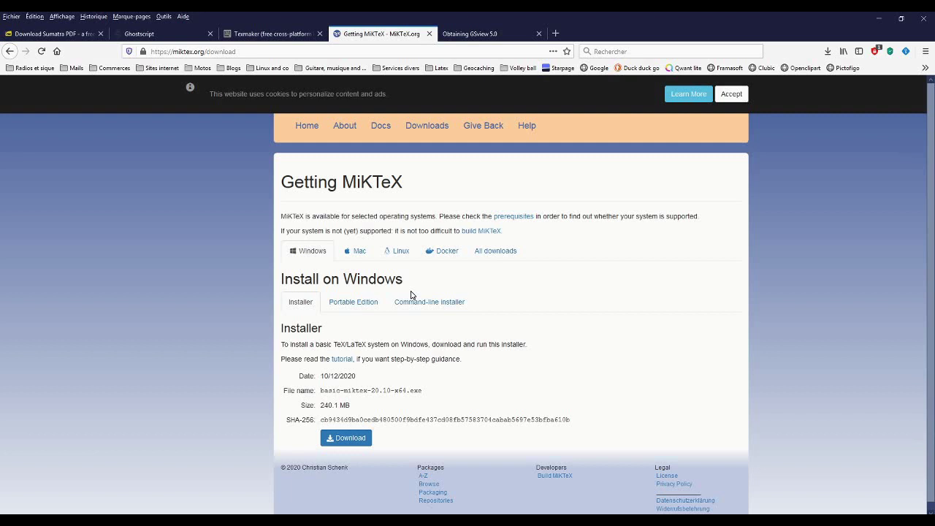
Show all MiKTeX downloads and expand the details of the 64-bit Windows Net Installer
left_click(494, 260)
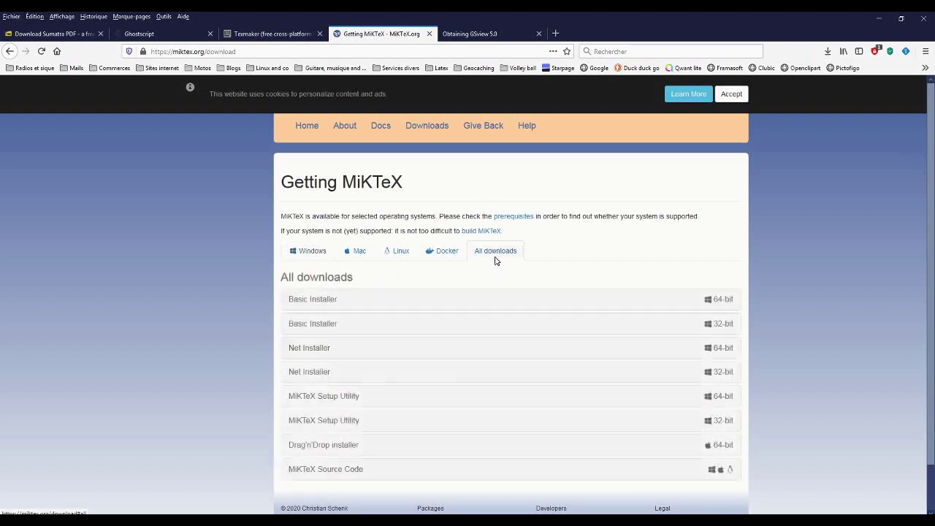
scroll(495, 274, "down", 2)
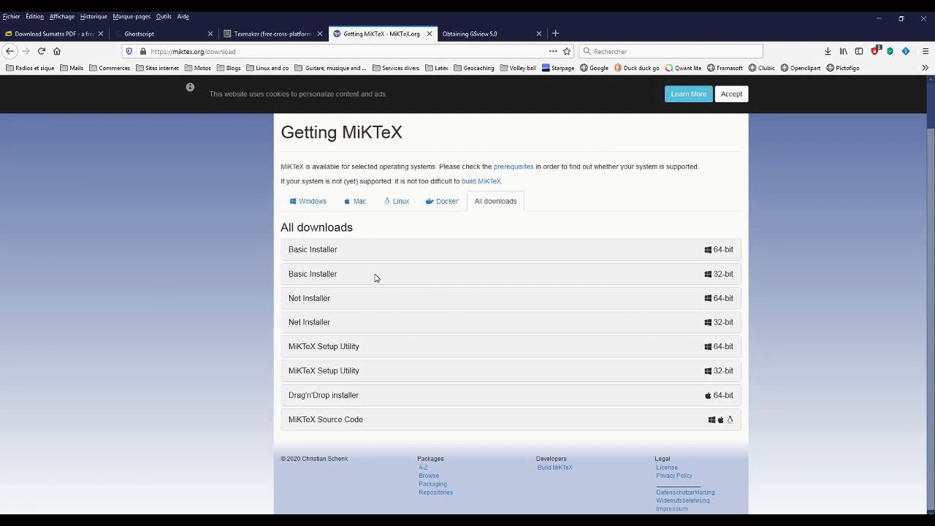
left_click(314, 299)
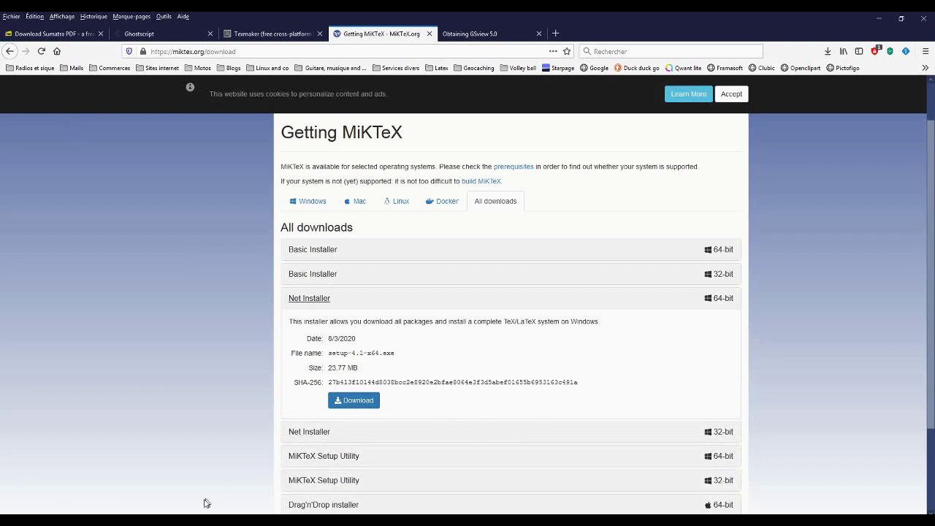
Run setup-4.1-x64.exe from the Miktex folder and accept the MiKTeX copying conditions
mouse_move(155, 520)
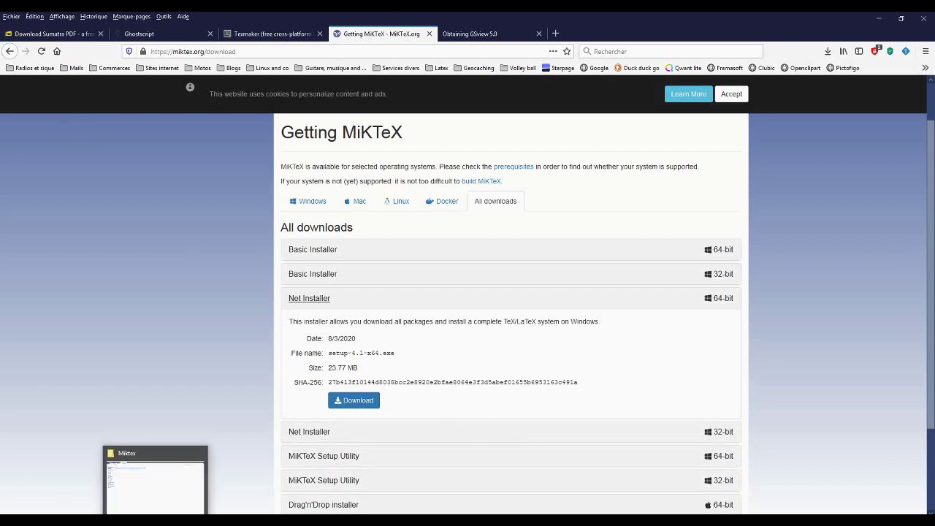
left_click(155, 482)
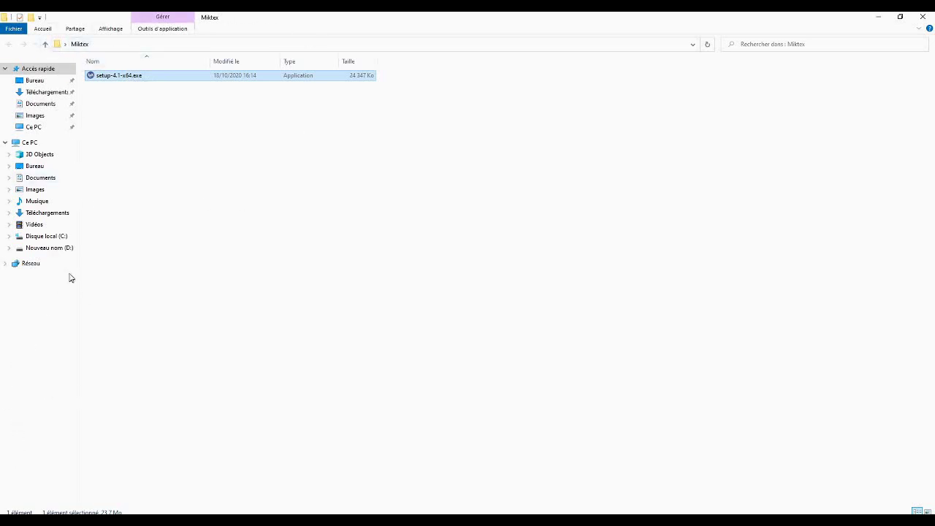
double_click(140, 75)
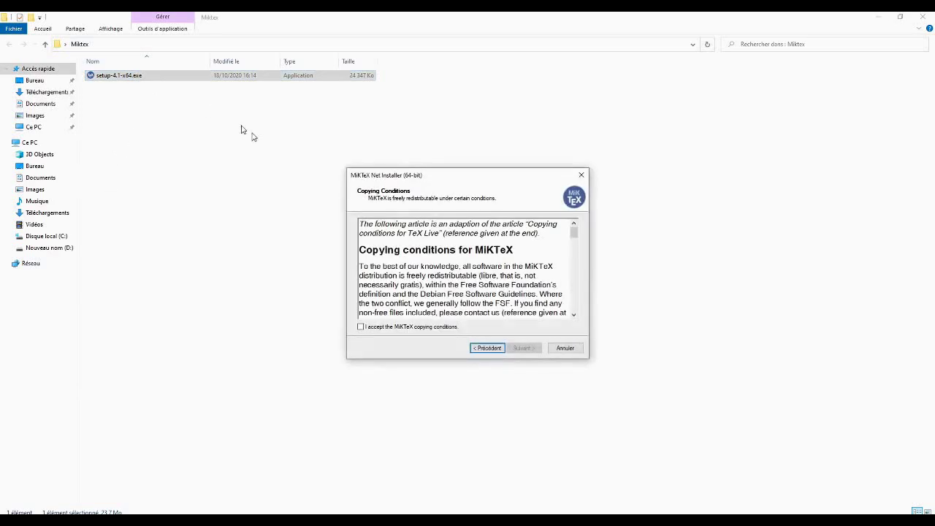
left_click(361, 327)
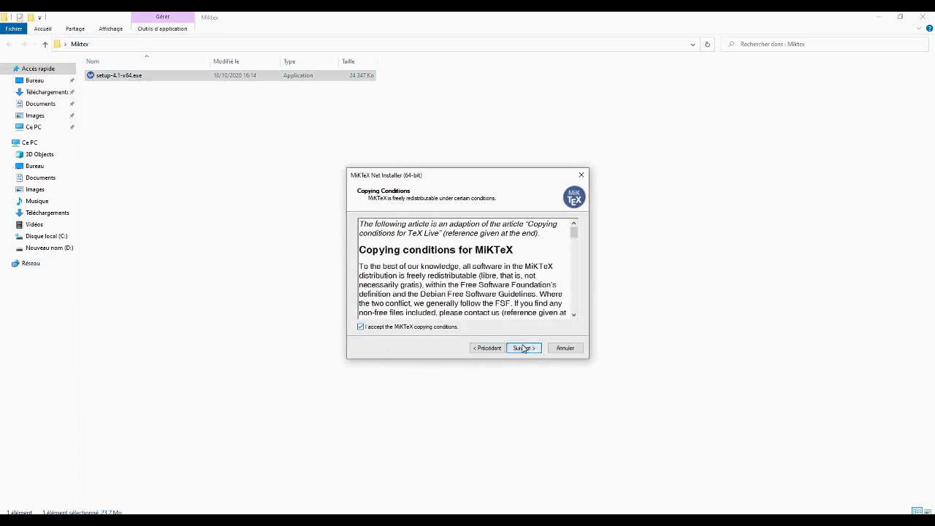
left_click(523, 347)
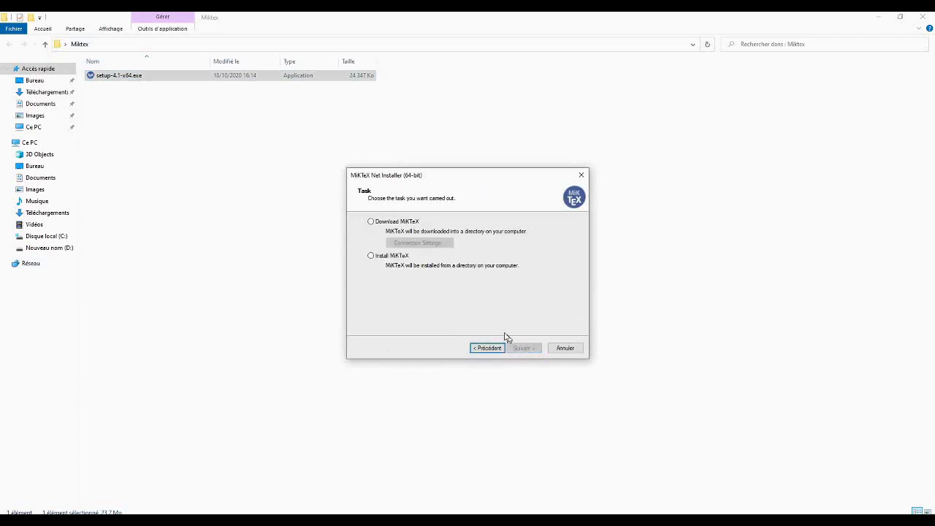
Choose the Download MiKTeX task, proceed to the package set with Complete MiKTeX selected, and cancel the installer
left_click(370, 223)
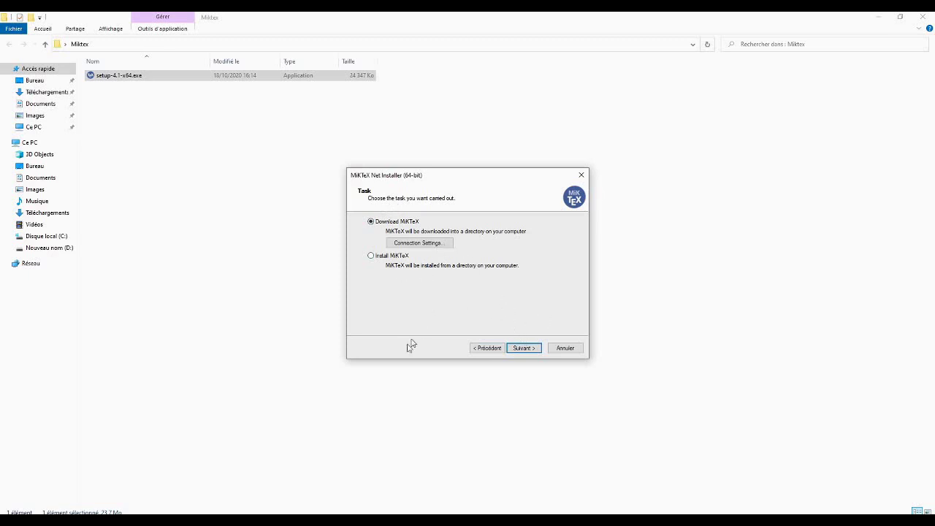
left_click(523, 348)
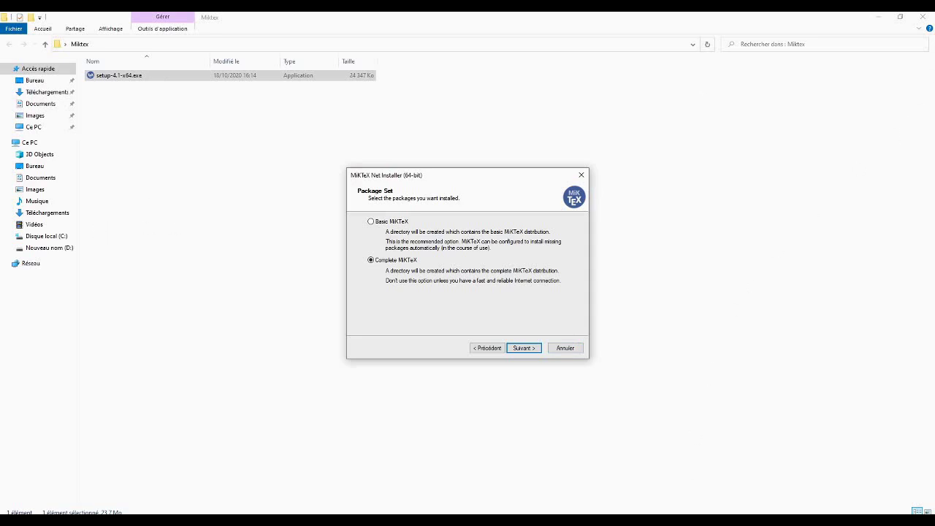
left_click(565, 348)
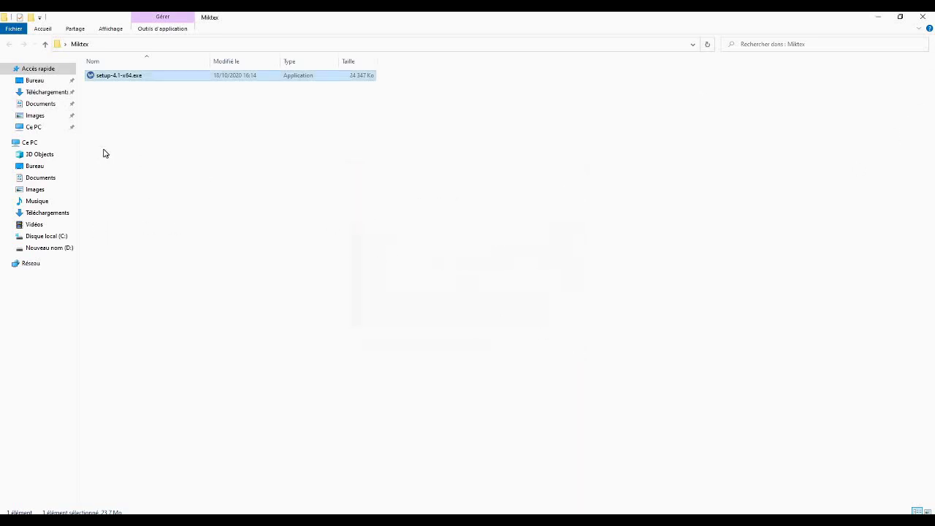
Rerun setup-4.1-x64.exe, accept the copying conditions, and choose the Install MiKTeX task with the Complete MiKTeX package set
double_click(102, 76)
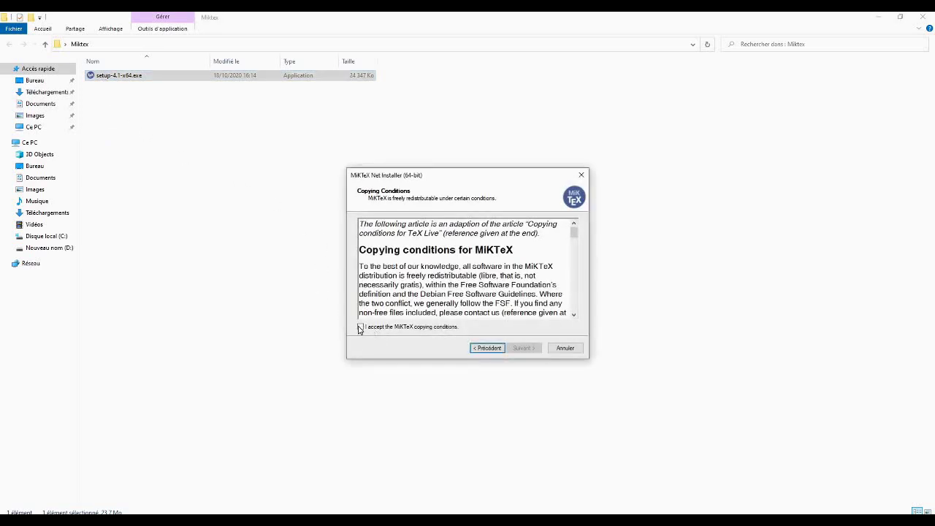
left_click(360, 330)
left_click(524, 347)
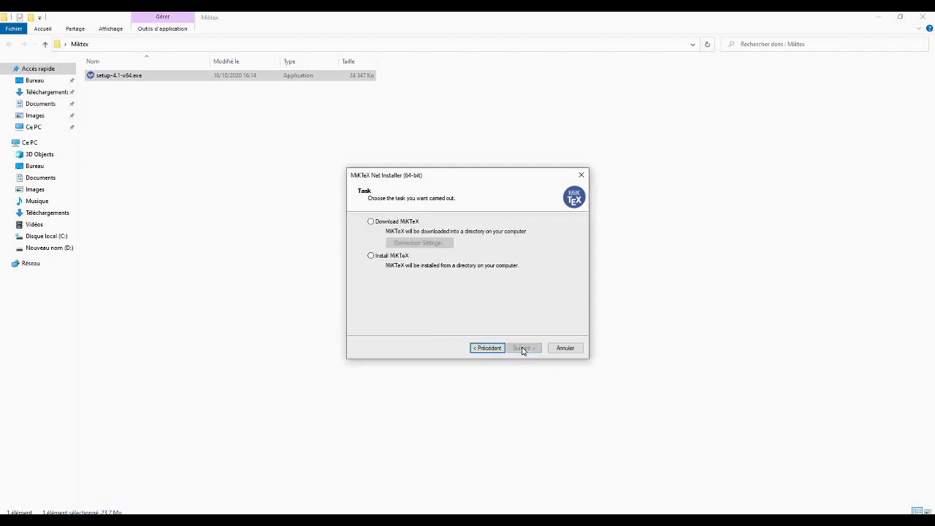
left_click(371, 255)
left_click(524, 347)
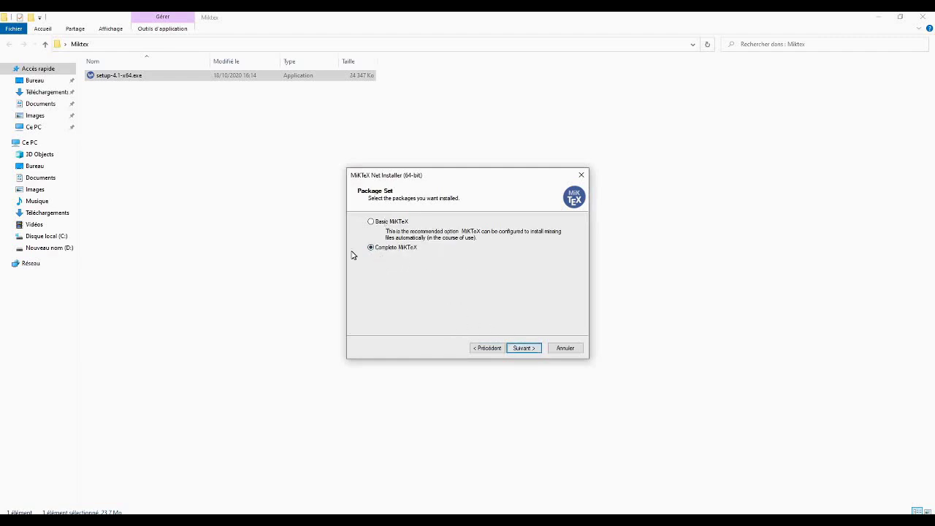
left_click(529, 350)
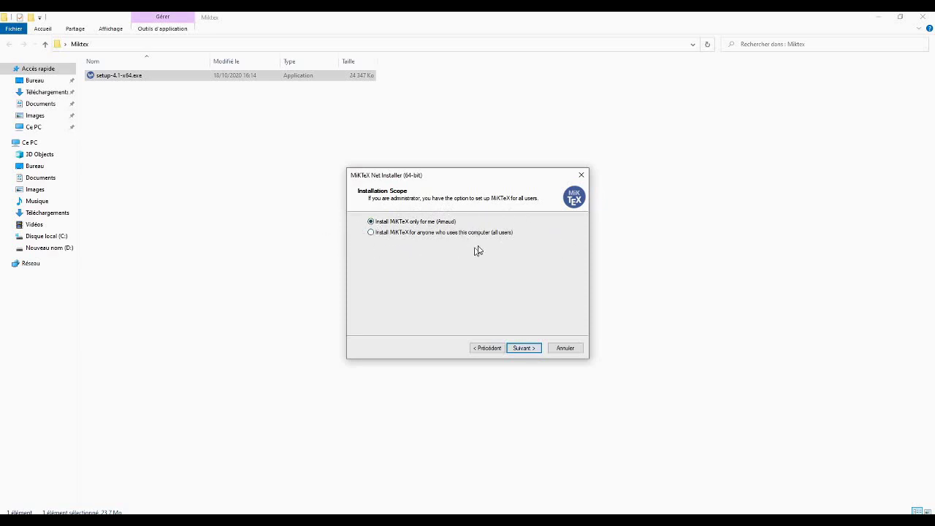
Set the installation scope to anyone who uses this computer, proceed to the distribution directory, and cancel the installer
left_click(372, 232)
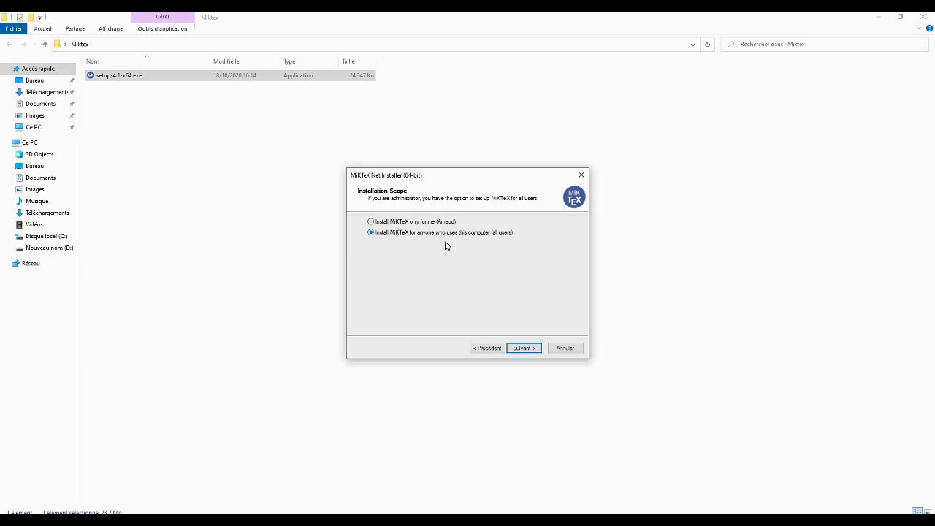
left_click(523, 349)
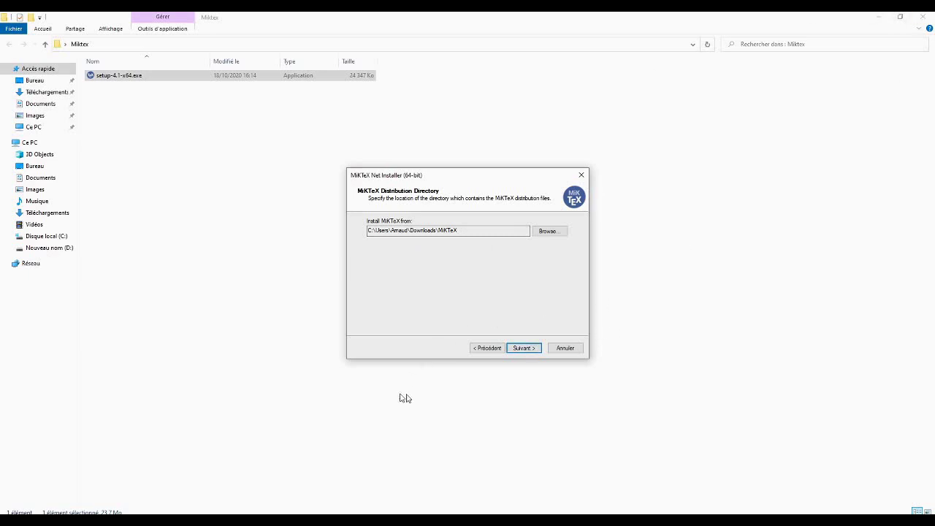
left_click(568, 351)
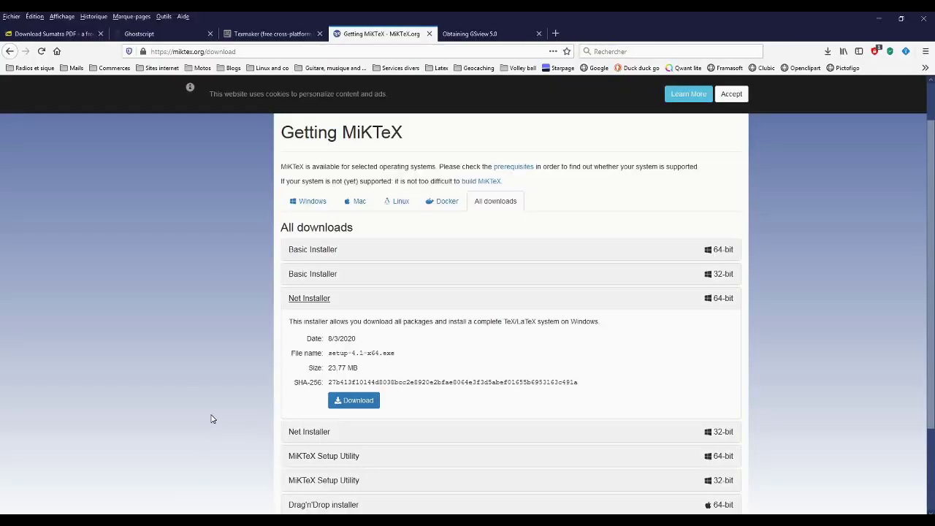
Open the Texmaker website's home page and review the editor's presentation and features
left_click(277, 34)
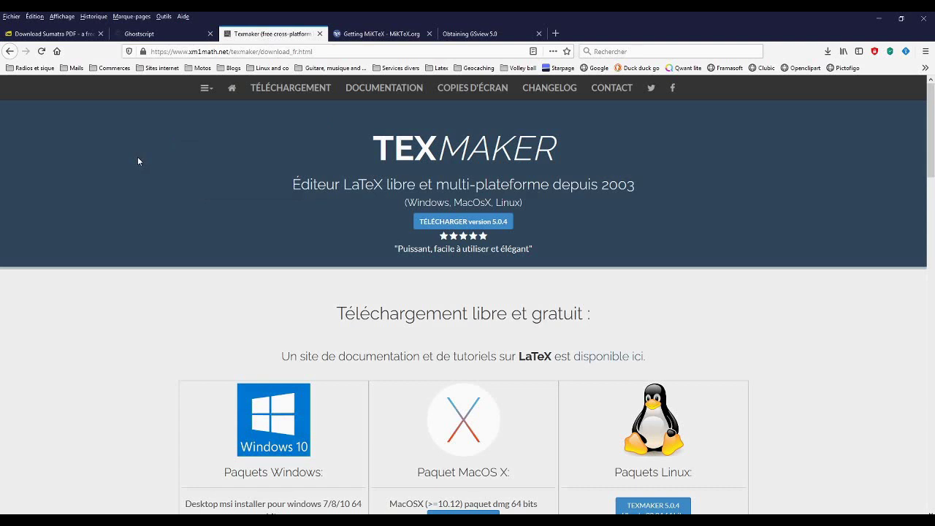
left_click(231, 87)
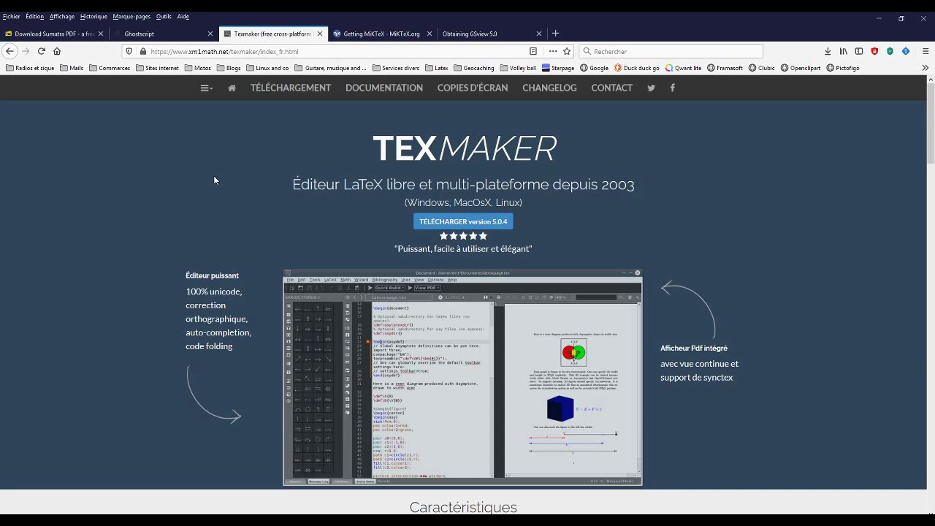
scroll(759, 227, "down", 3)
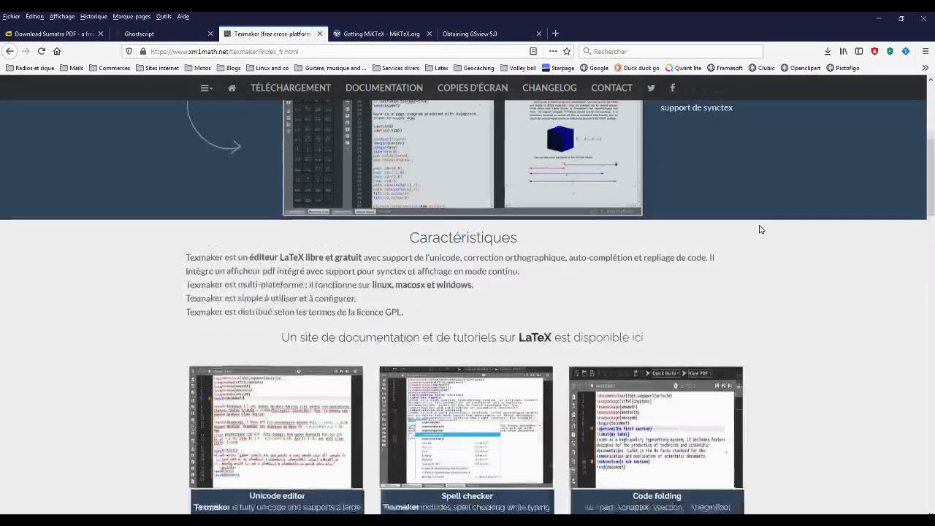
scroll(730, 212, "up", 3)
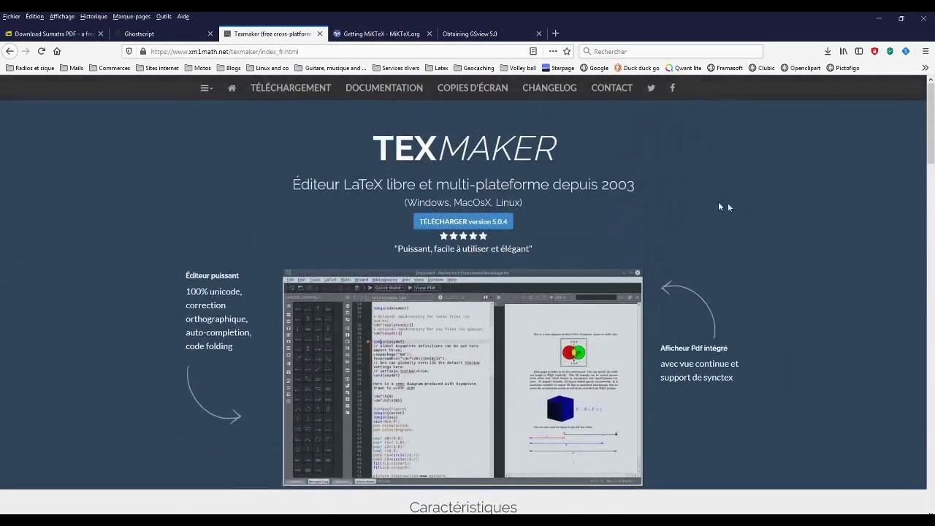
Examine the Texmaker download packages for Windows, MacOS X and Linux, and minimise the Texmaker editor window to return to them
left_click(305, 88)
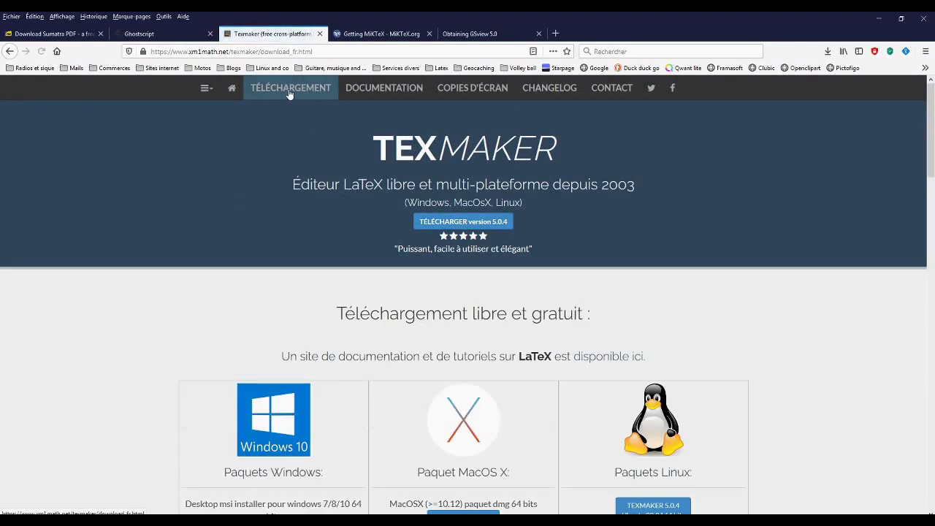
scroll(192, 130, "down", 3)
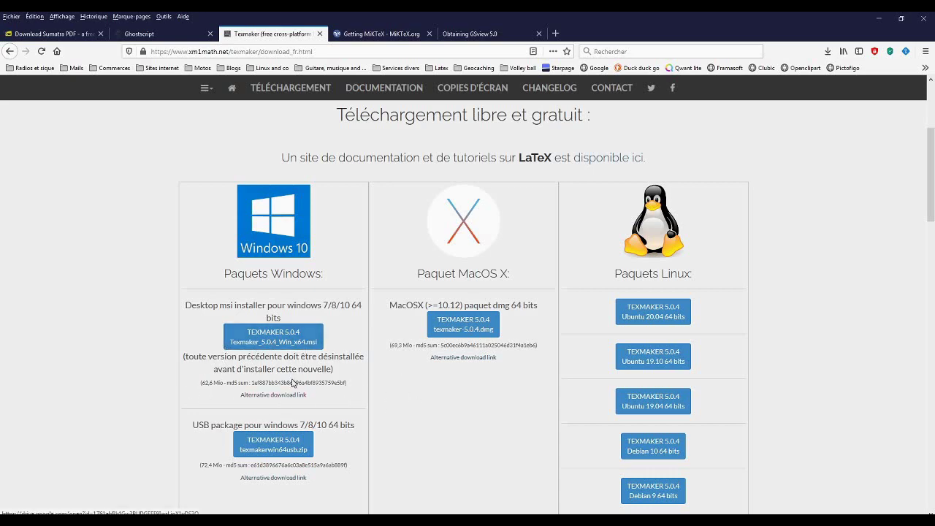
scroll(310, 360, "up", 3)
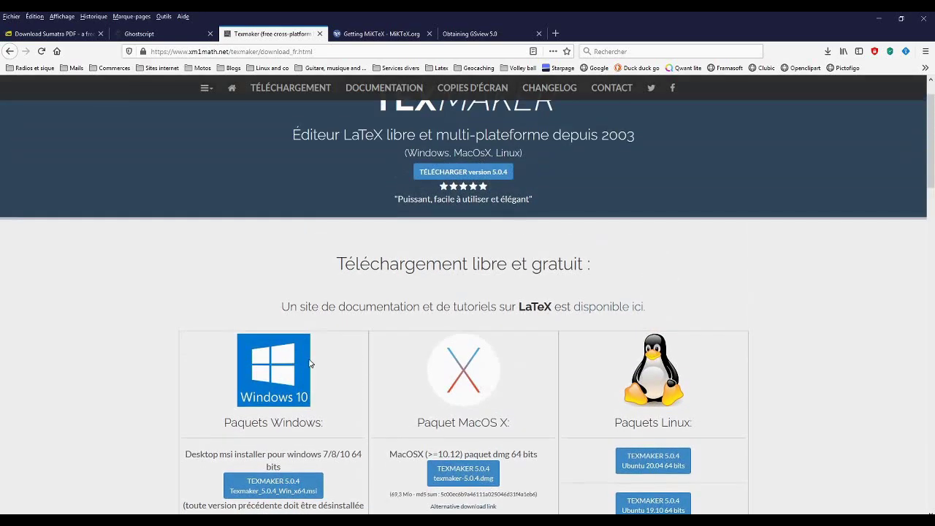
scroll(313, 356, "down", 2)
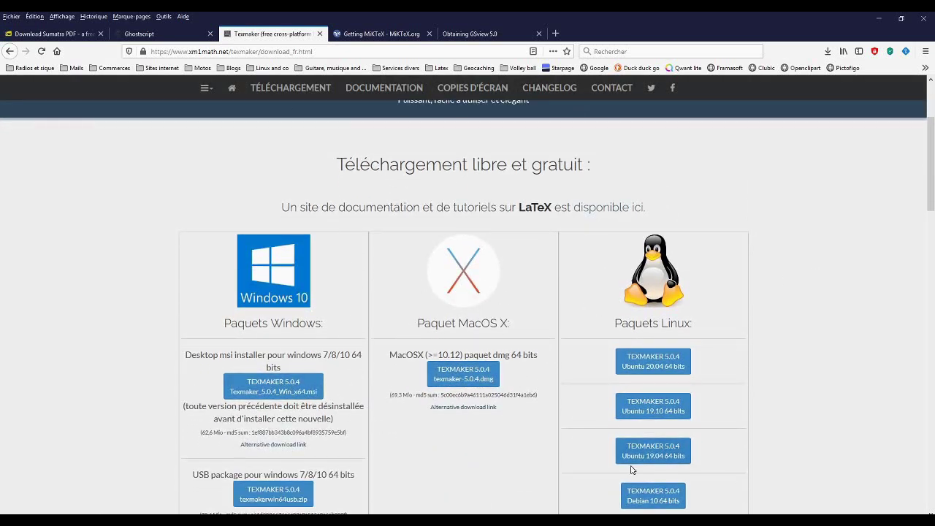
scroll(219, 215, "up", 3)
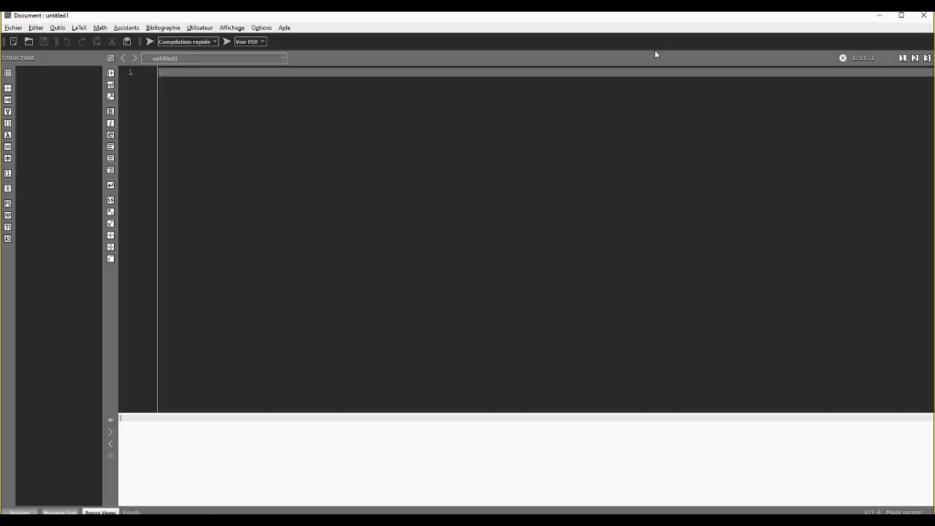
left_click(880, 16)
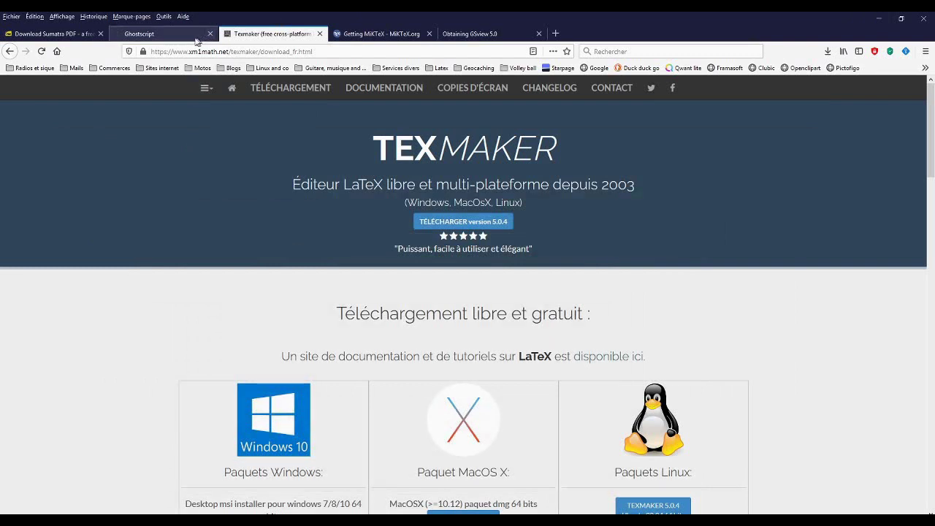
Open the Ghostscript website's home page and read through the Ghostscript overview
left_click(169, 38)
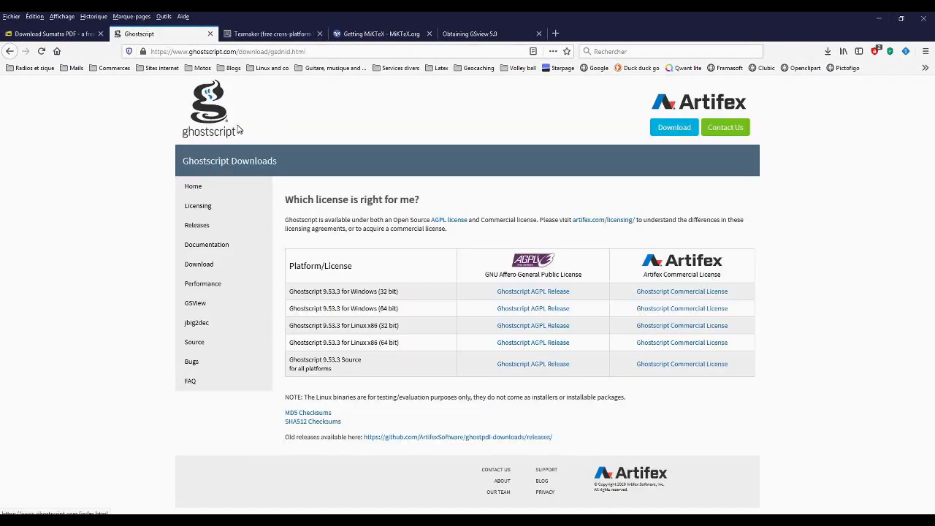
left_click(219, 110)
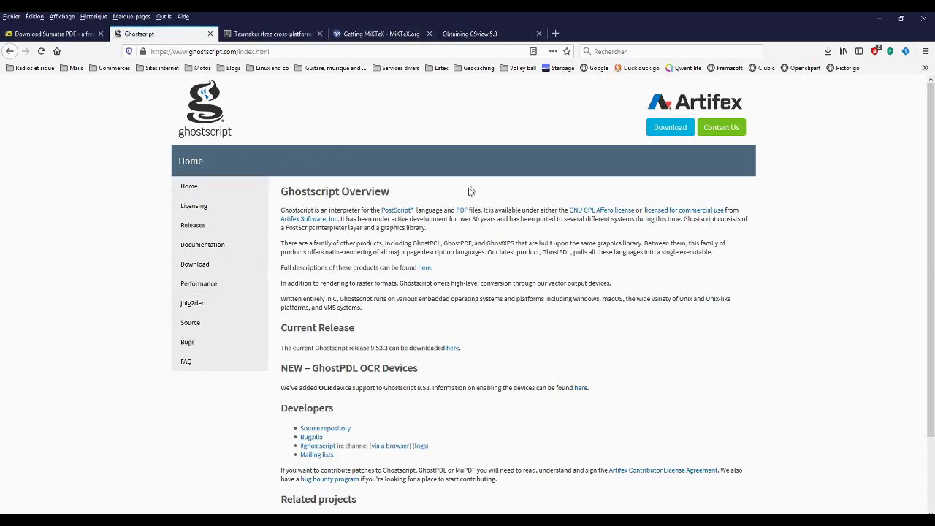
scroll(436, 200, "down", 2)
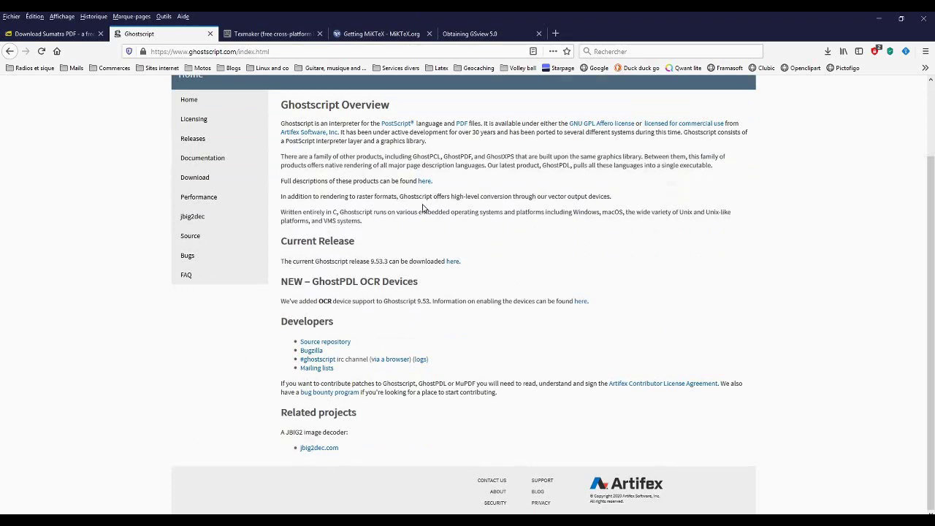
scroll(422, 208, "up", 2)
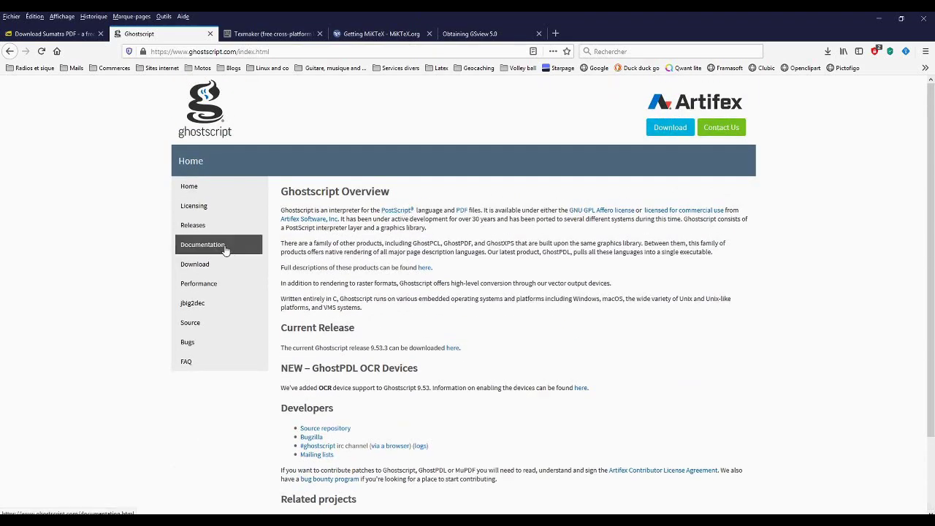
Open the Ghostscript downloads table by platform and license, and switch to the GSview 5.0 download page
left_click(187, 265)
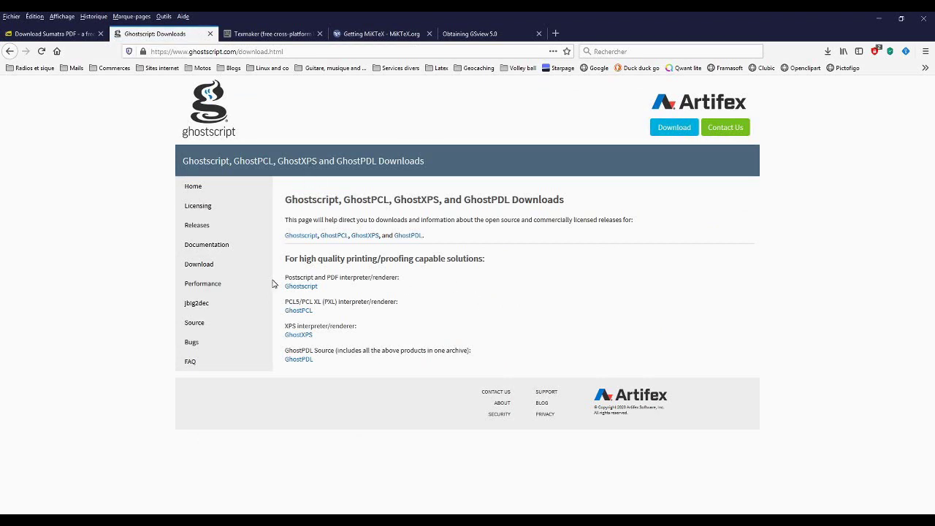
left_click(301, 286)
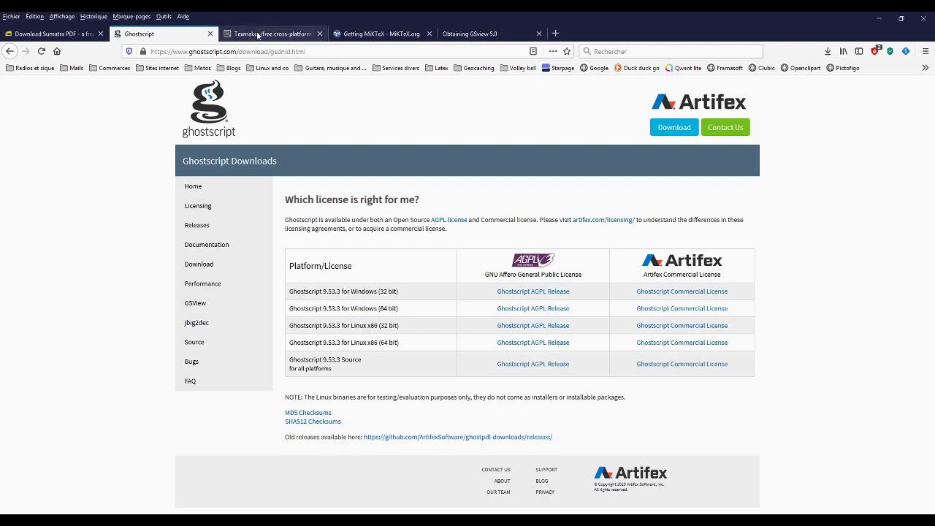
left_click(508, 37)
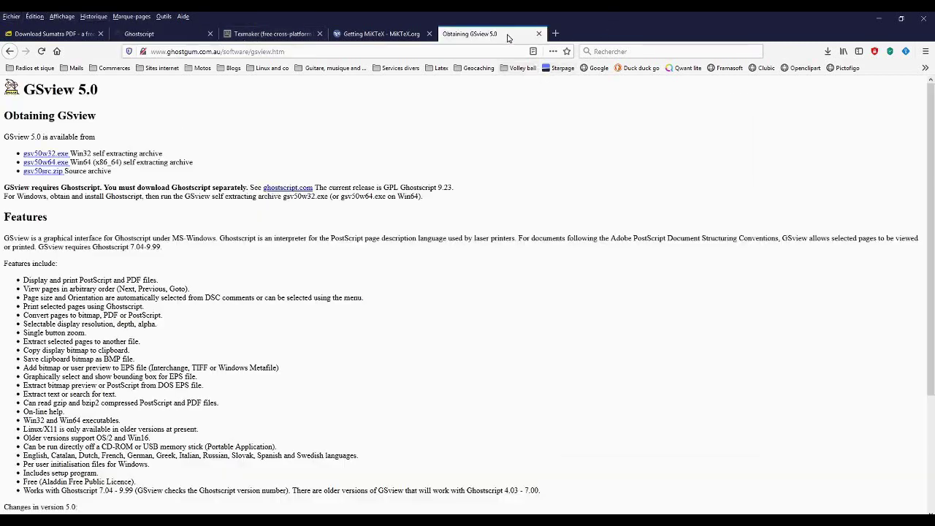
Reopen the GSview 5 download page from the Ghostscript, Ghostview and GSview index page, and view the Sumatra PDF download page
left_click(7, 51)
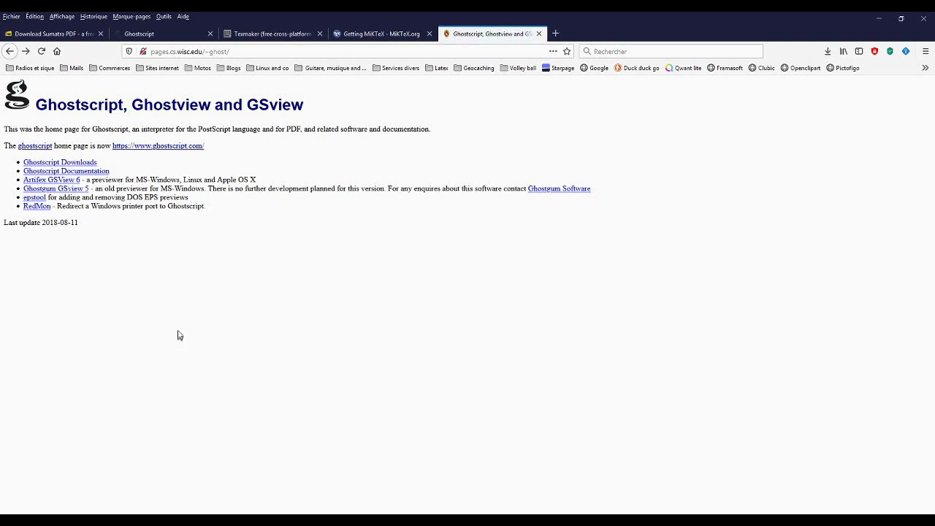
left_click(149, 35)
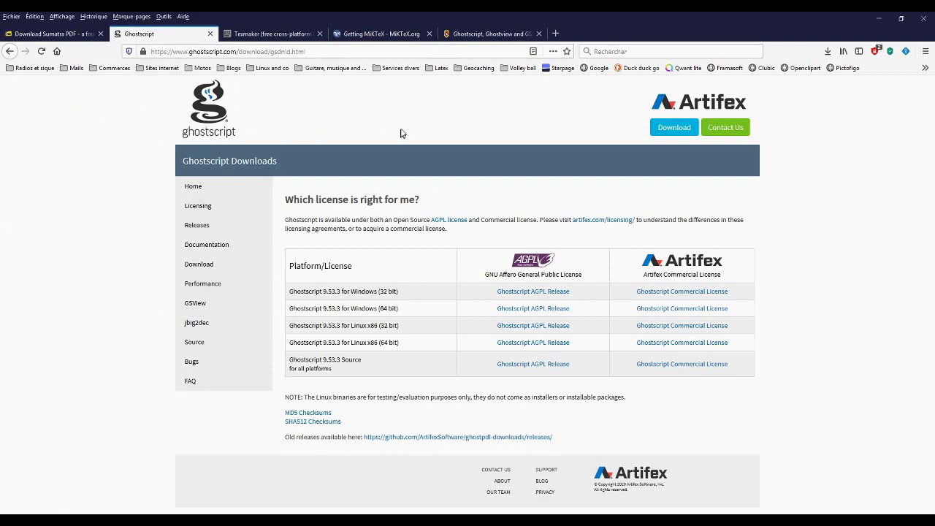
left_click(493, 33)
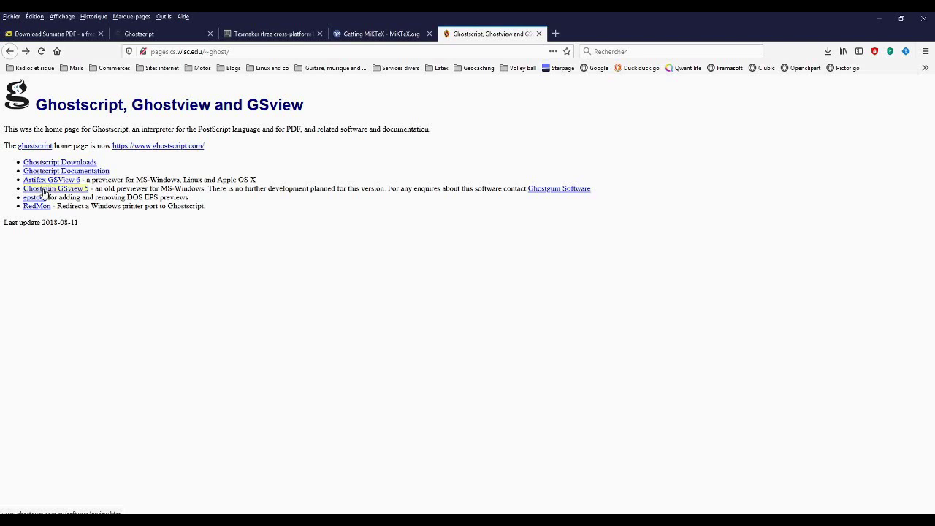
left_click(44, 191)
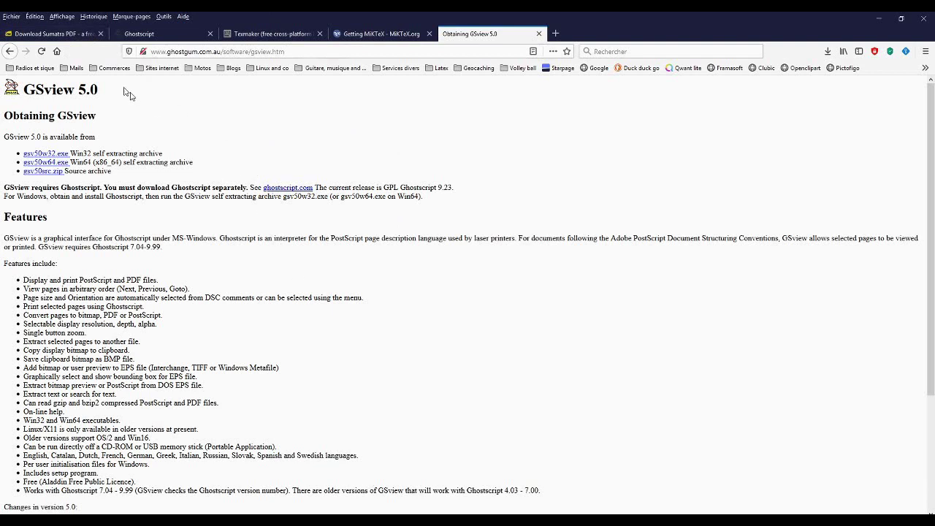
left_click(66, 33)
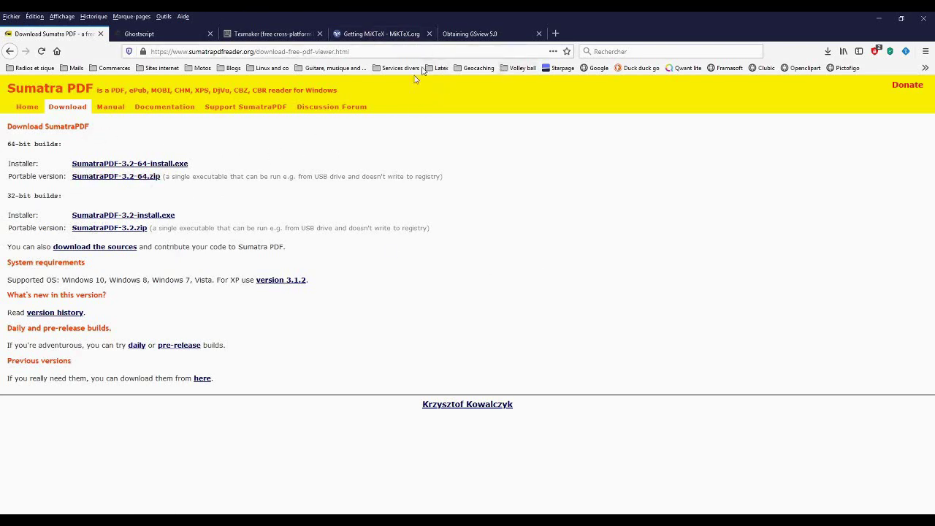
Switch to the Texmaker editor and open the Commandes page of its configuration settings
left_click(302, 40)
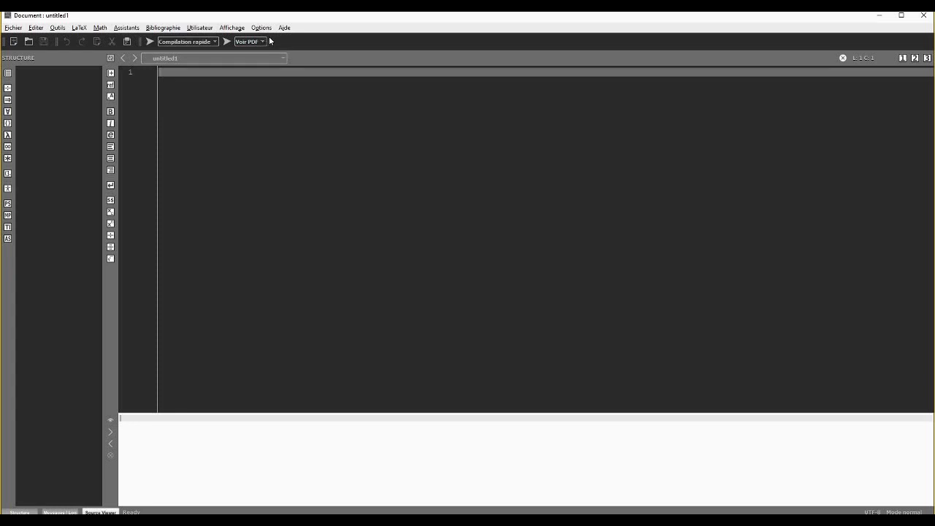
left_click(261, 28)
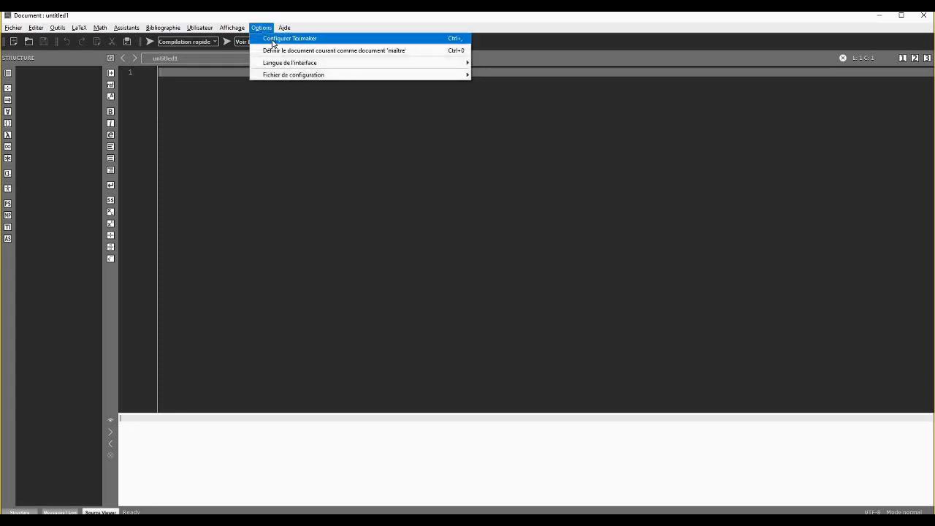
left_click(272, 40)
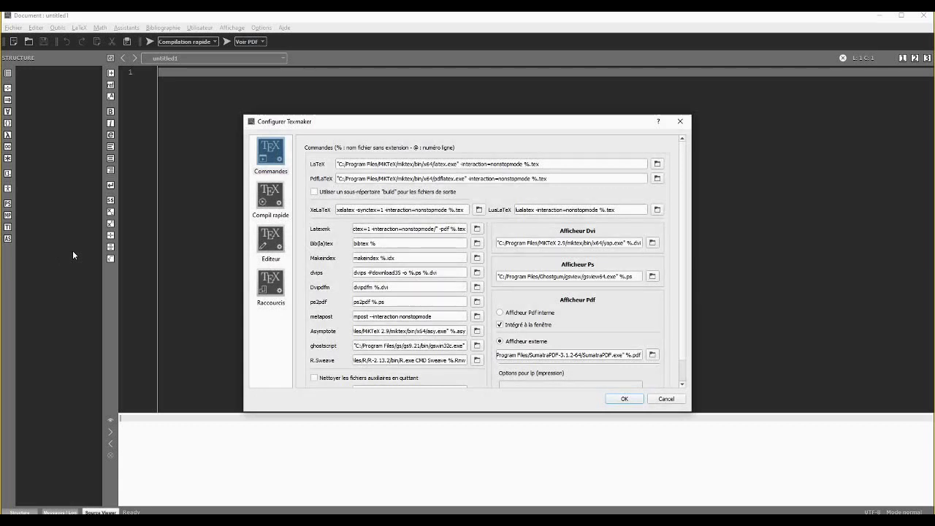
left_click(273, 154)
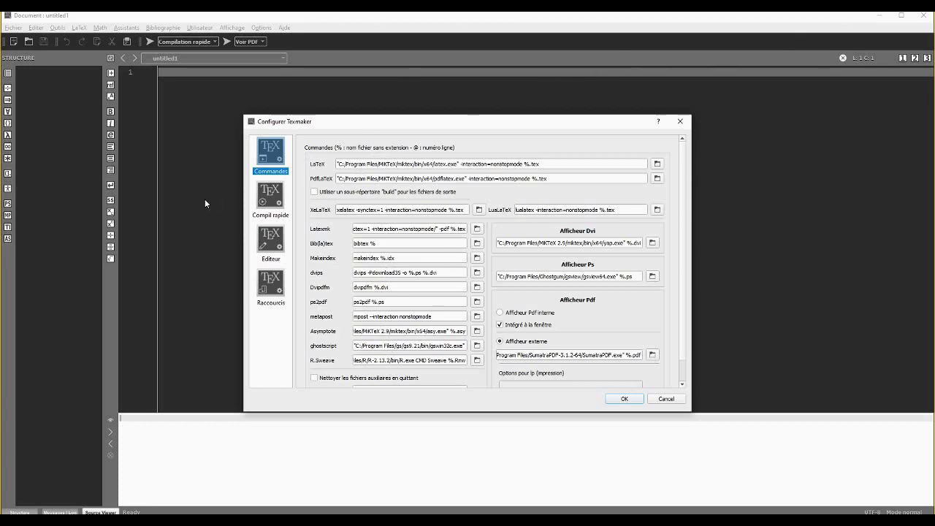
Browse for the LaTeX command's program in the folder Programmes\MiKTeX\miktex\bin\x64 on drive C
left_click(655, 164)
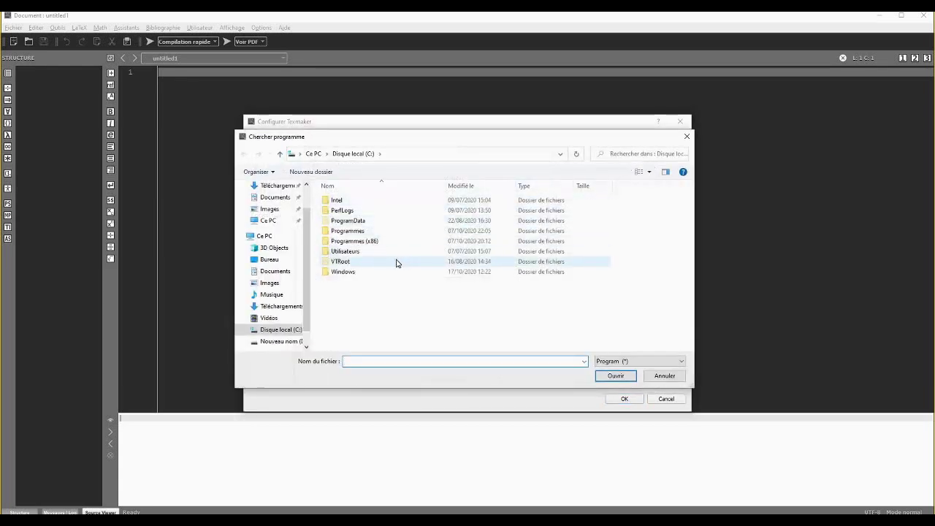
double_click(355, 232)
scroll(358, 278, "down", 5)
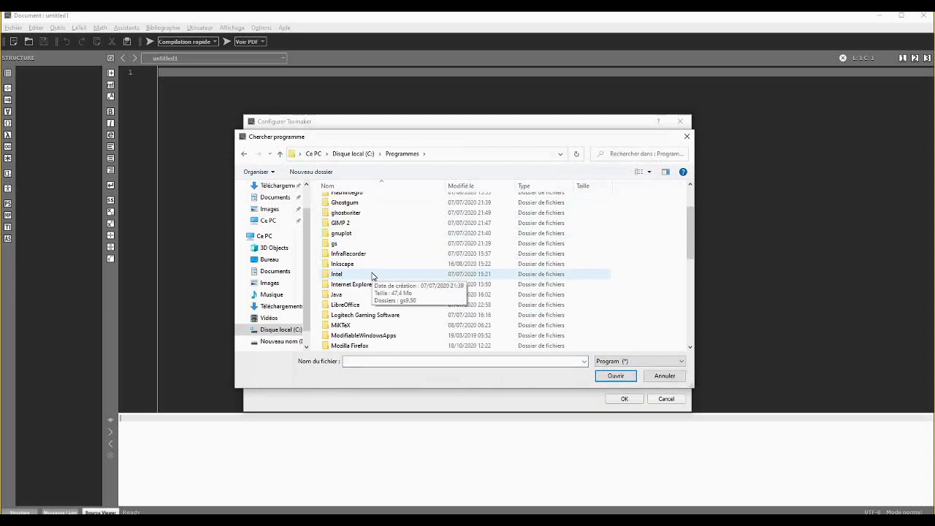
double_click(356, 263)
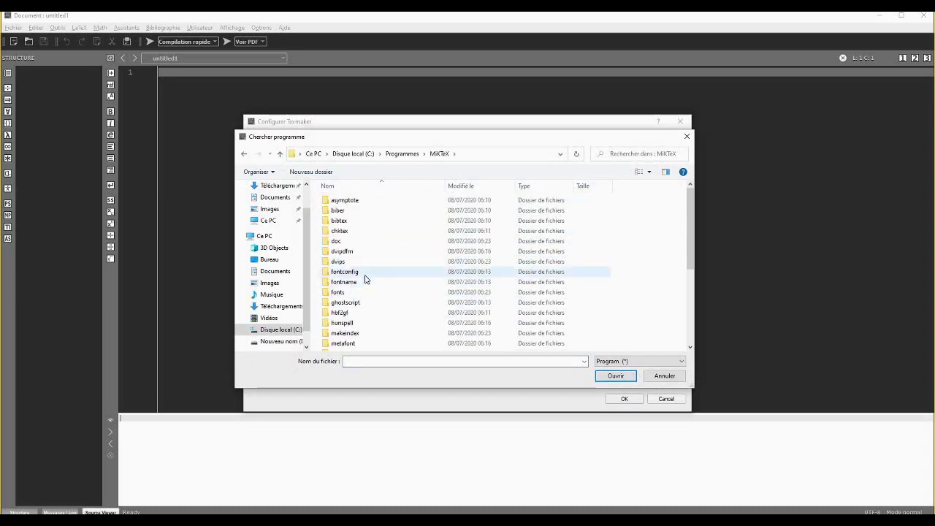
left_click_drag(415, 136, 447, 196)
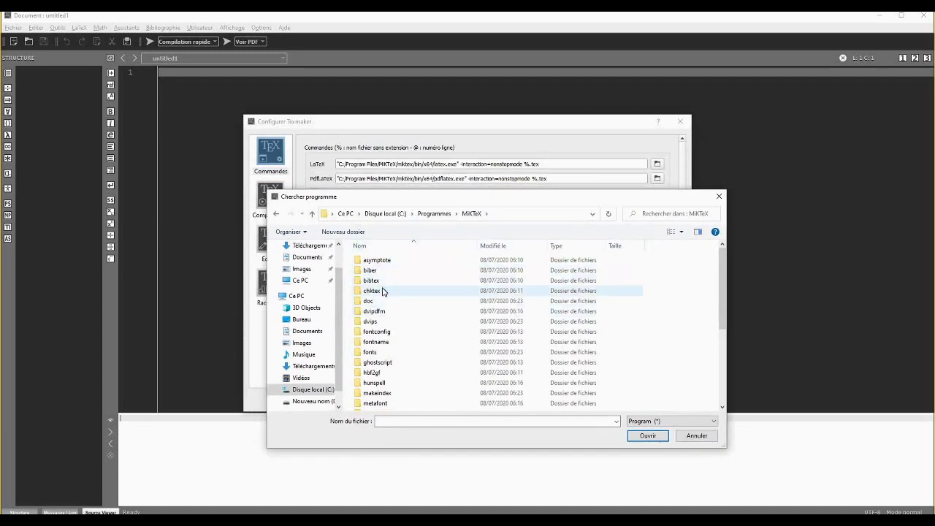
scroll(389, 294, "down", 3)
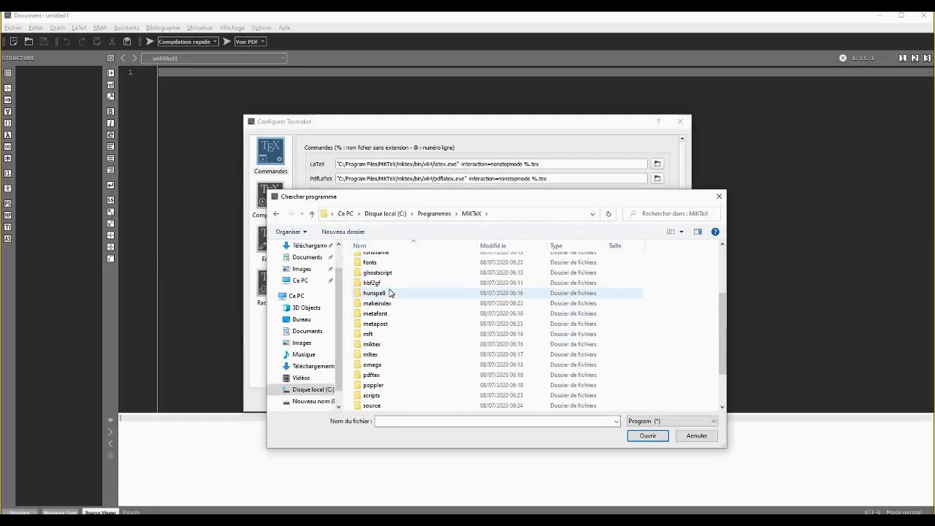
double_click(385, 346)
double_click(370, 261)
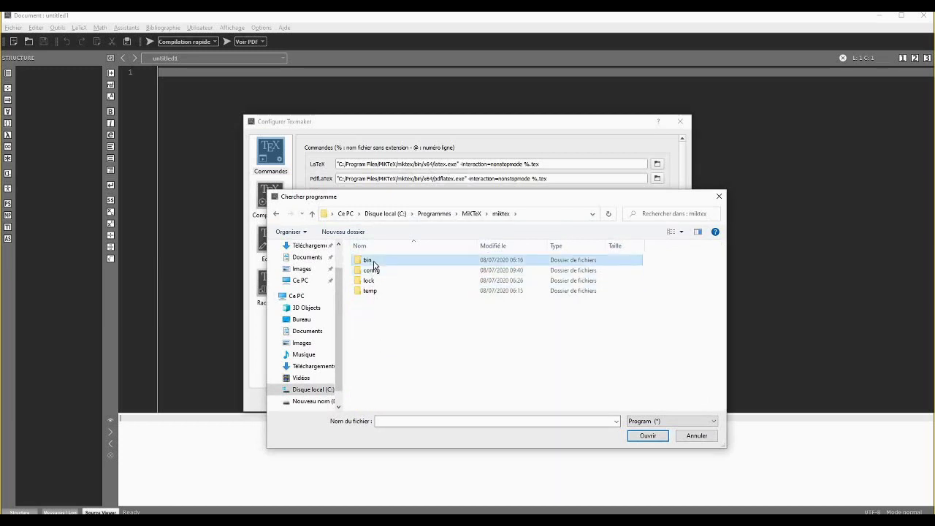
left_click(374, 264)
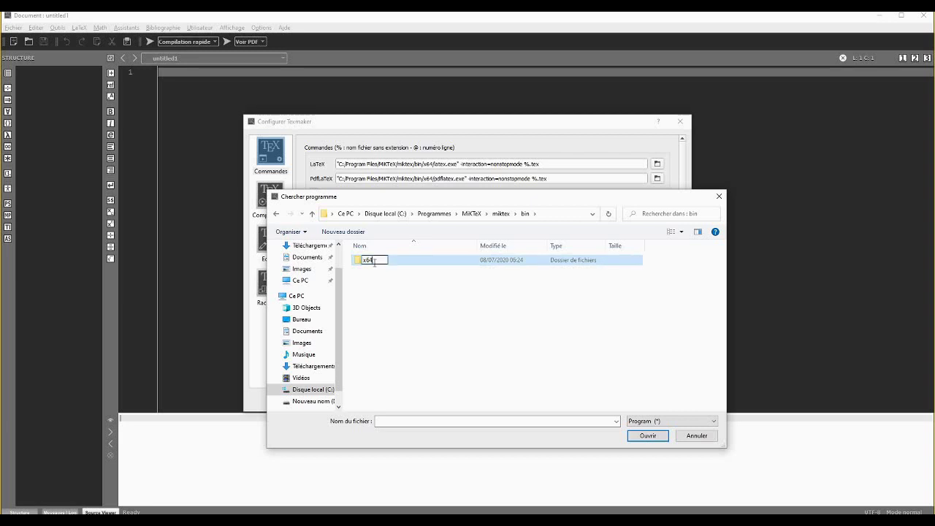
double_click(368, 263)
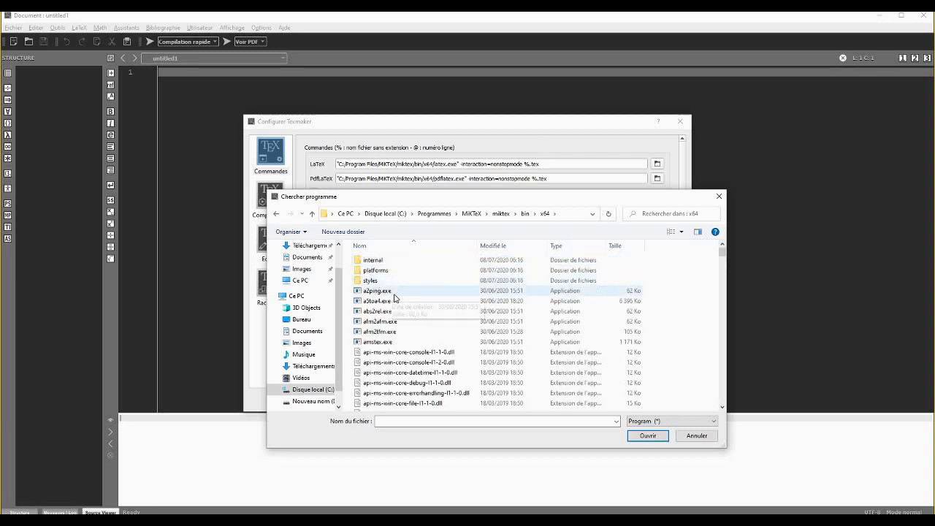
Choose latex.exe from the x64 folder as the program for the LaTeX command
scroll(407, 311, "down", 15)
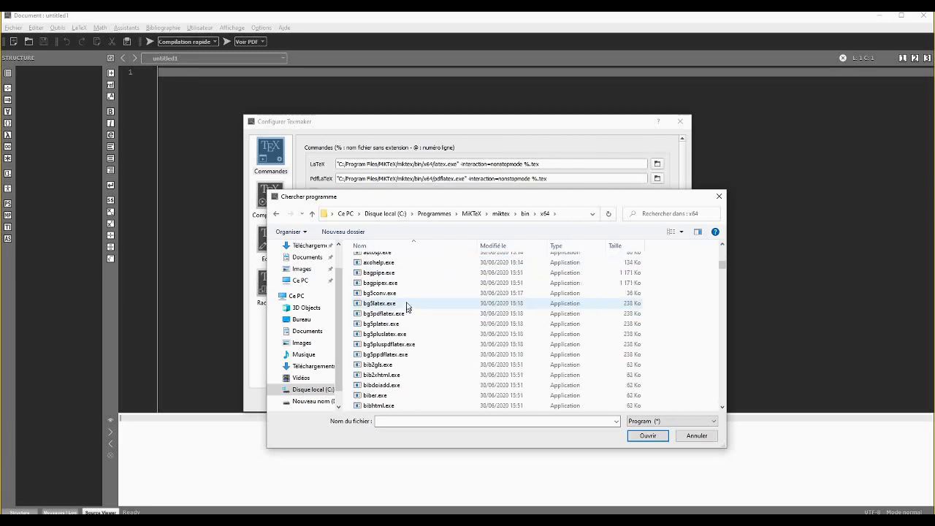
scroll(408, 296, "down", 5)
scroll(408, 293, "down", 20)
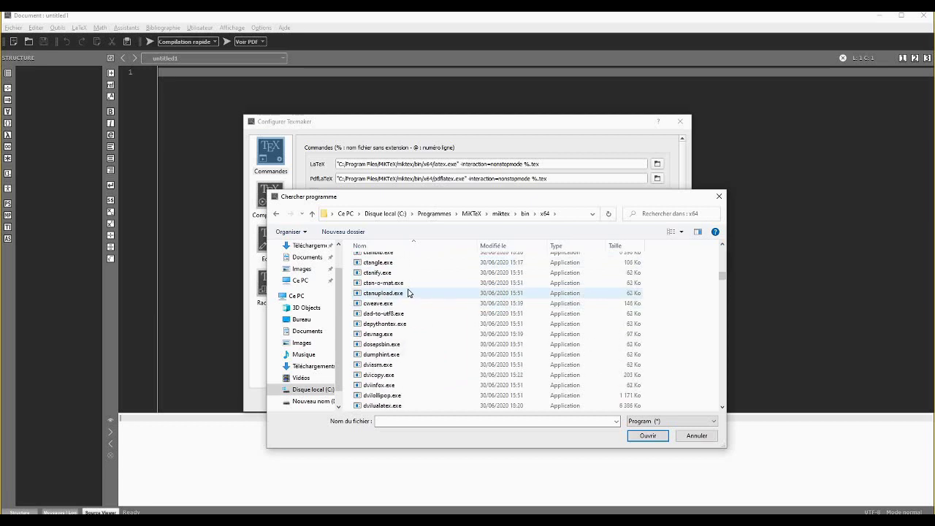
scroll(406, 293, "down", 20)
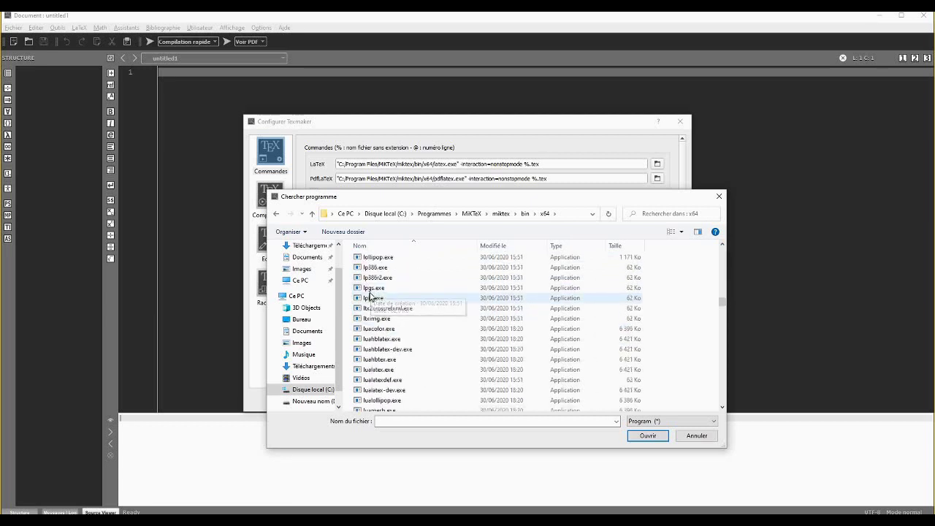
scroll(376, 299, "up", 5)
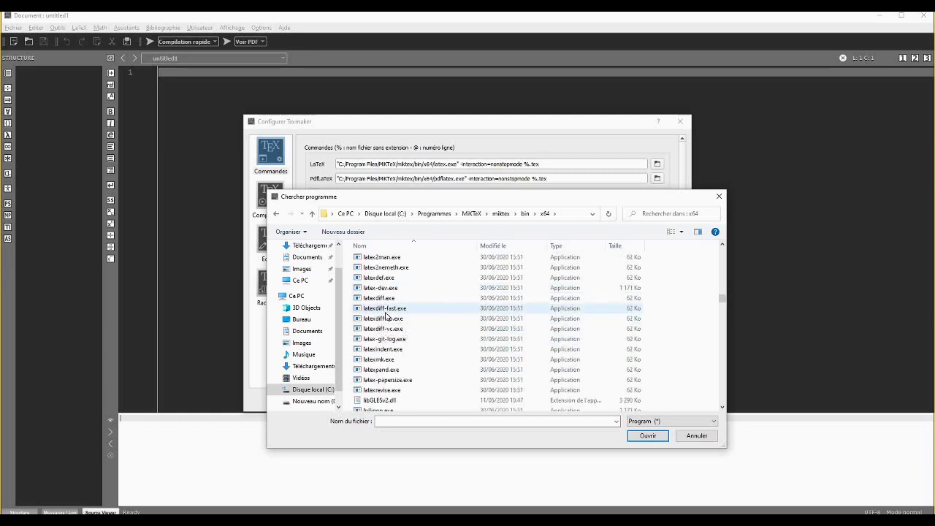
scroll(386, 312, "up", 2)
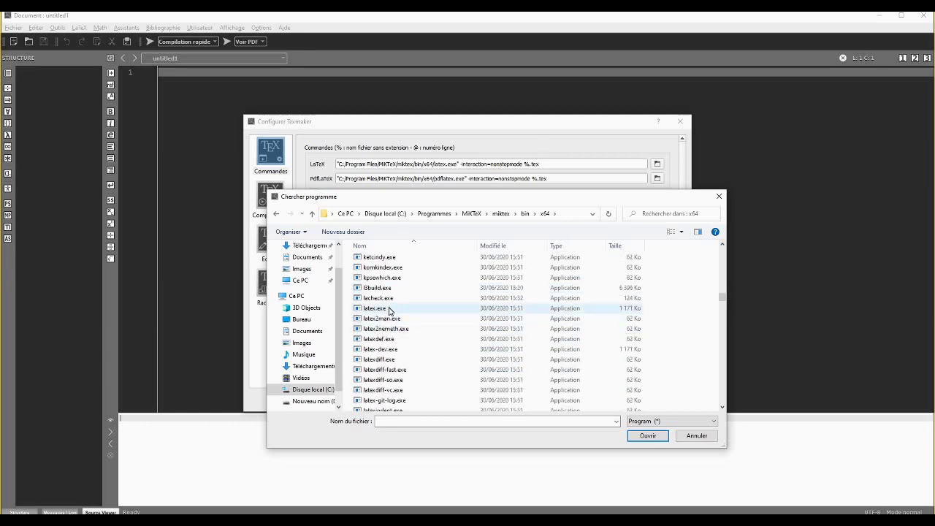
left_click(388, 310)
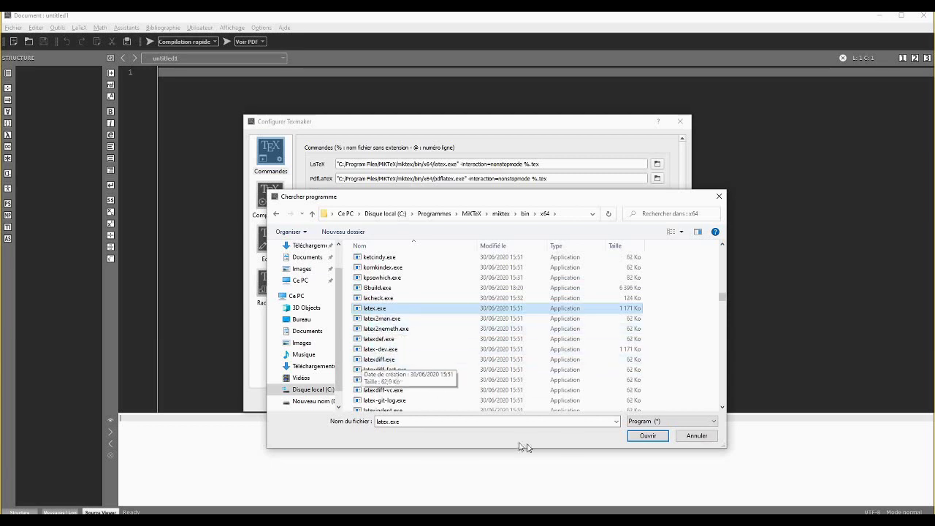
left_click(647, 435)
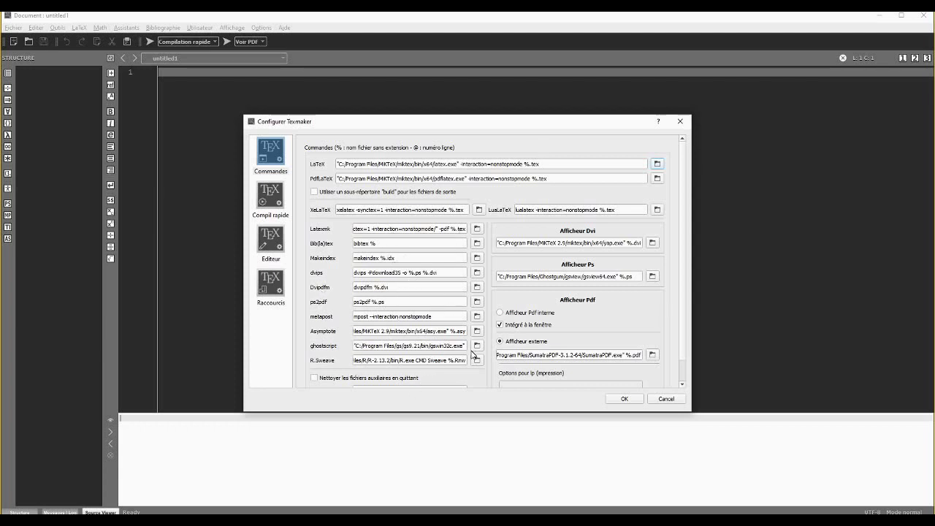
Set the PS viewer to gsview64.exe from the folder Programmes\Ghostgum\gsview on drive C
scroll(443, 367, "down", 1)
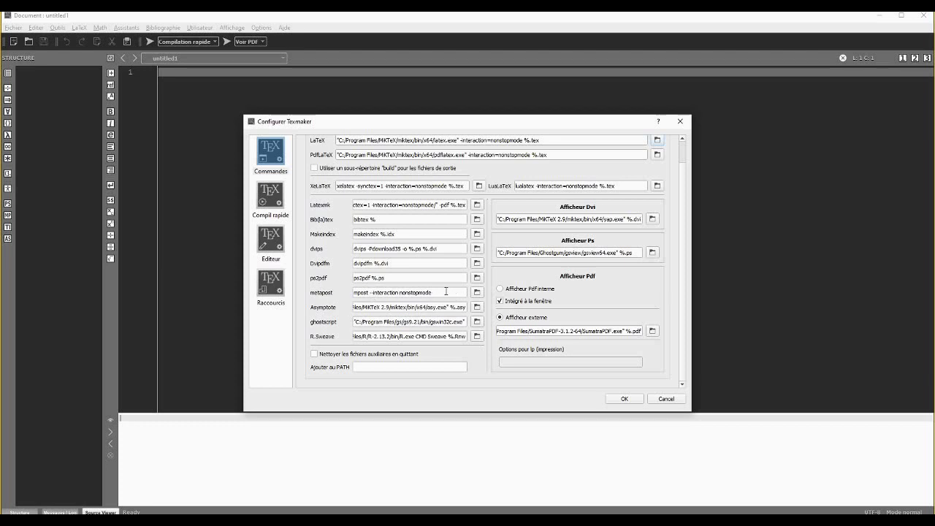
scroll(490, 337, "up", 1)
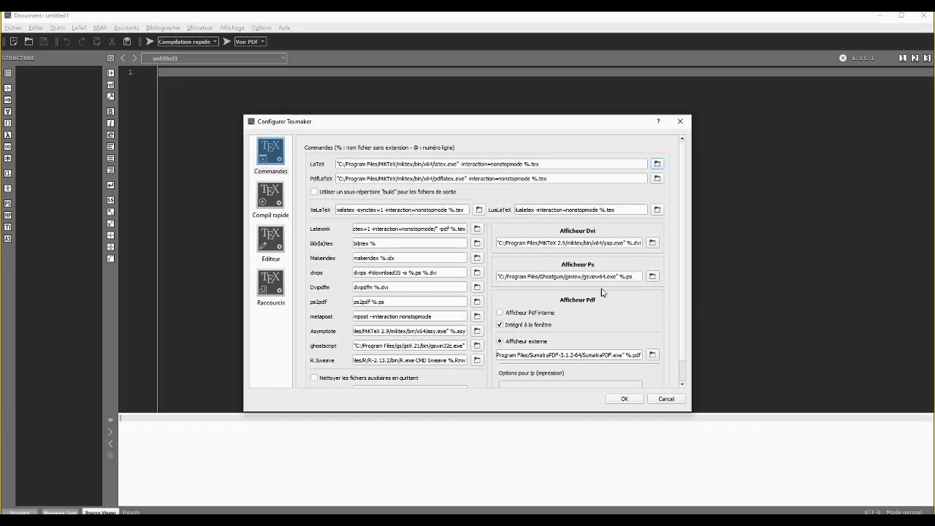
left_click(652, 277)
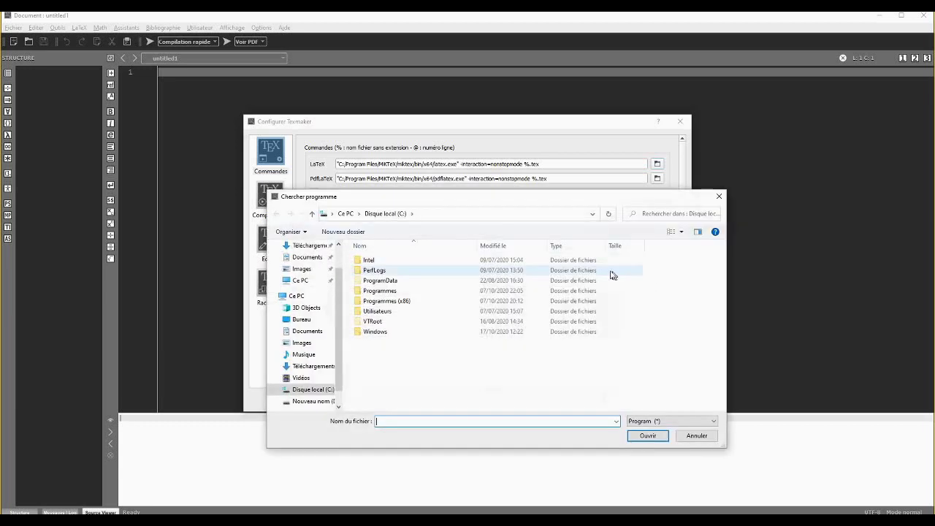
double_click(397, 292)
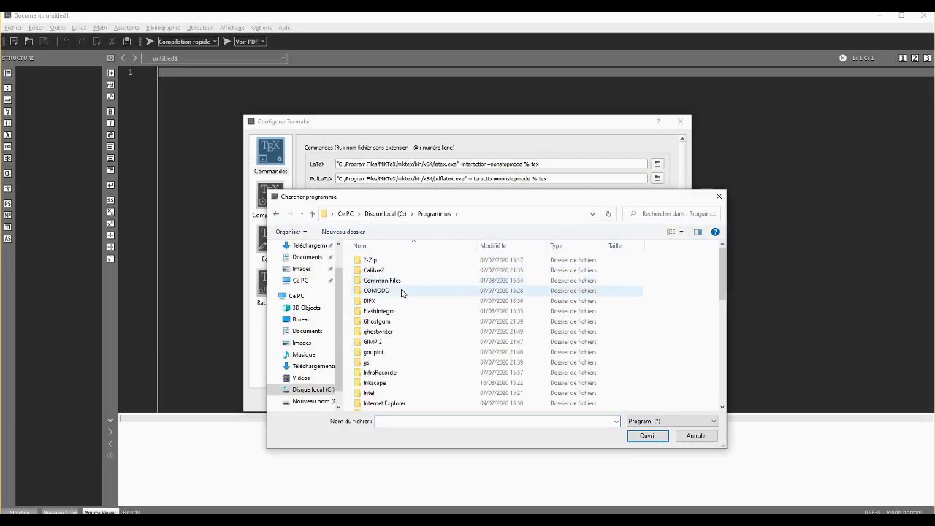
double_click(393, 322)
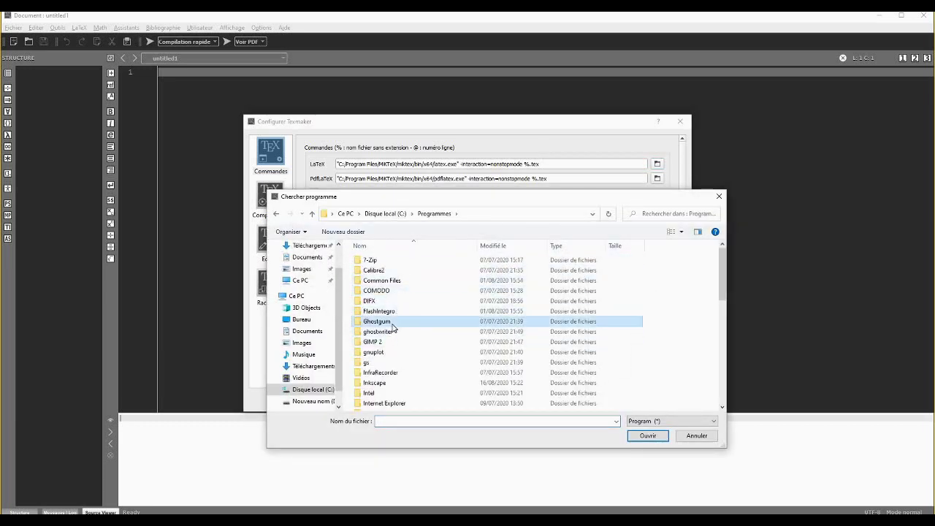
left_click(374, 263)
double_click(375, 263)
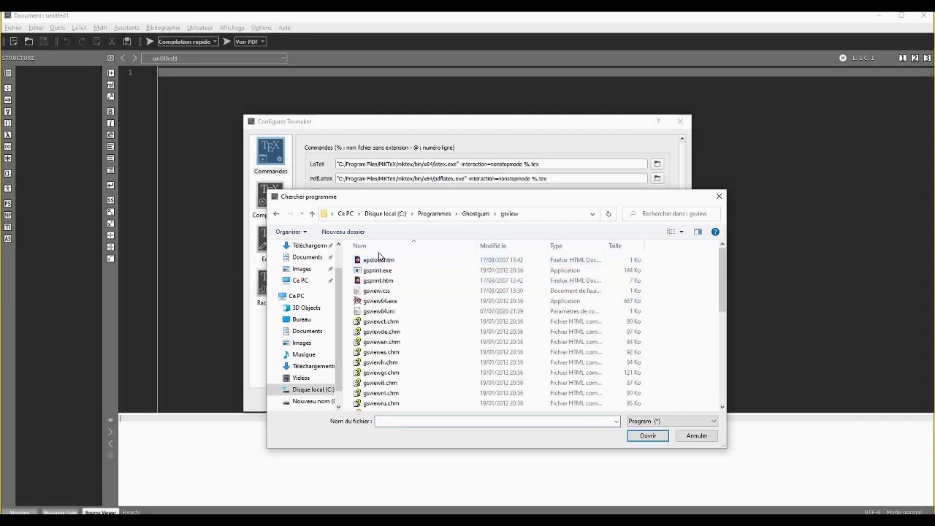
left_click(387, 302)
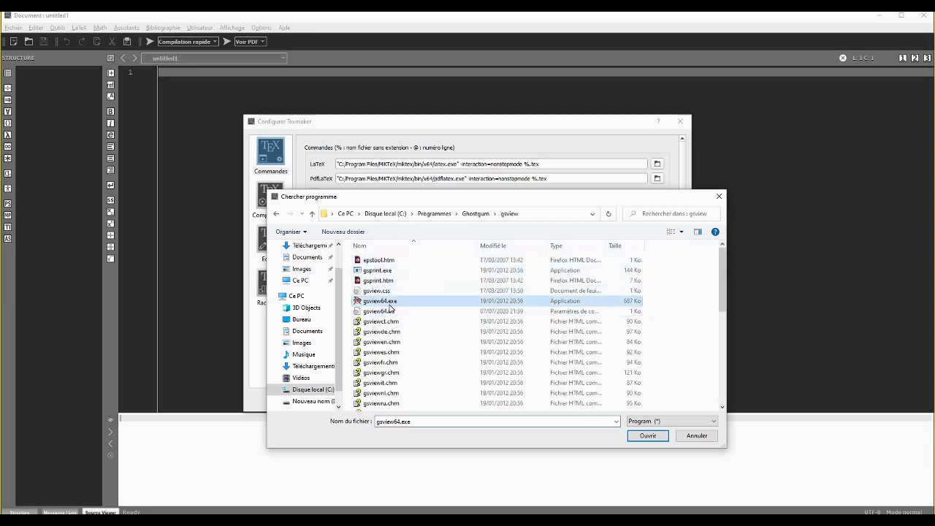
left_click(657, 438)
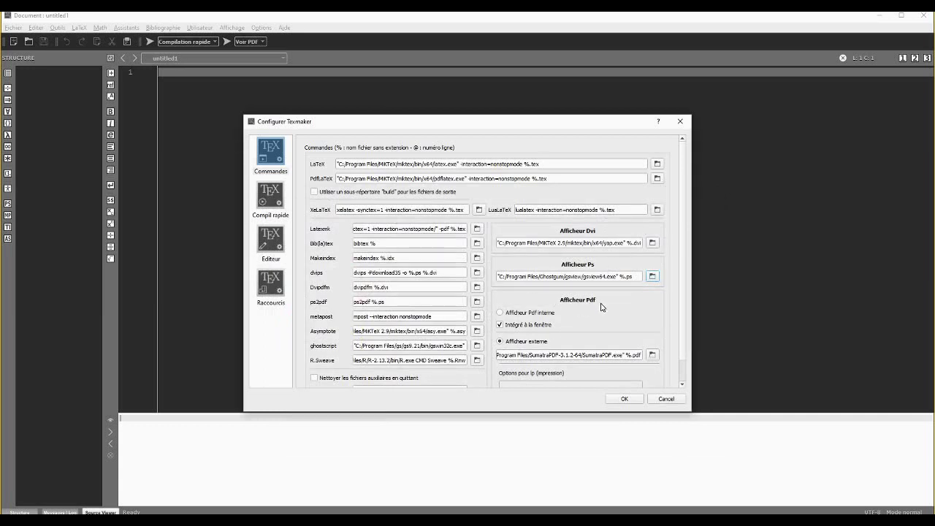
Set the ghostscript command's program to gswin64c.exe from the folder Programmes\gs\gs9.50\bin on drive C
scroll(602, 307, "down", 1)
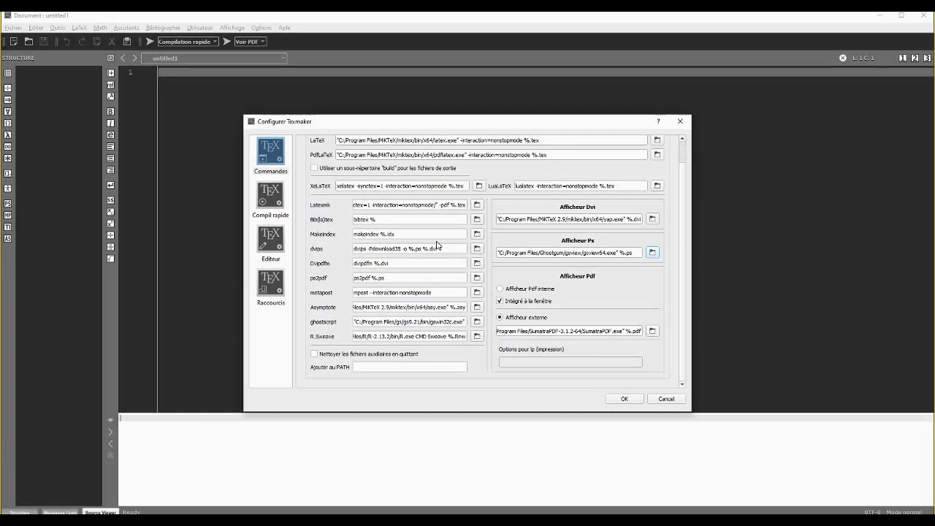
scroll(411, 271, "up", 1)
scroll(400, 291, "down", 1)
left_click(477, 323)
double_click(409, 295)
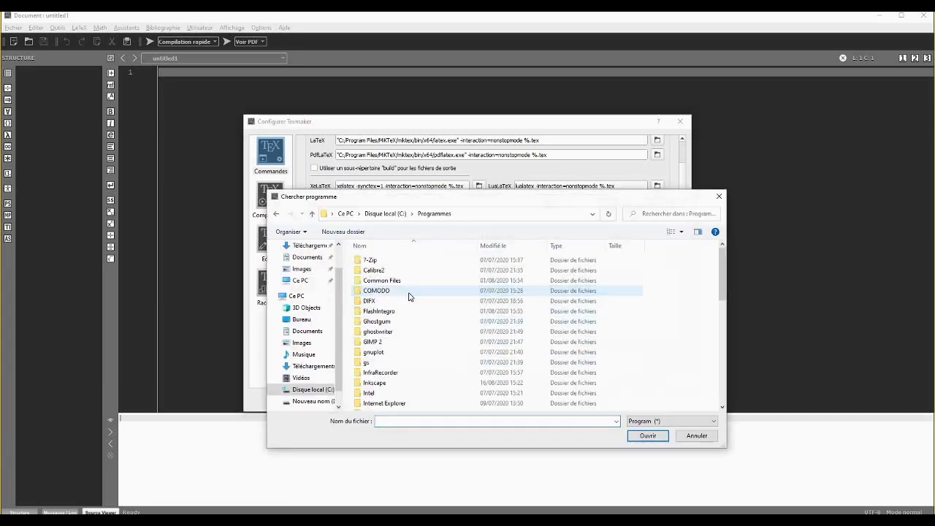
double_click(376, 363)
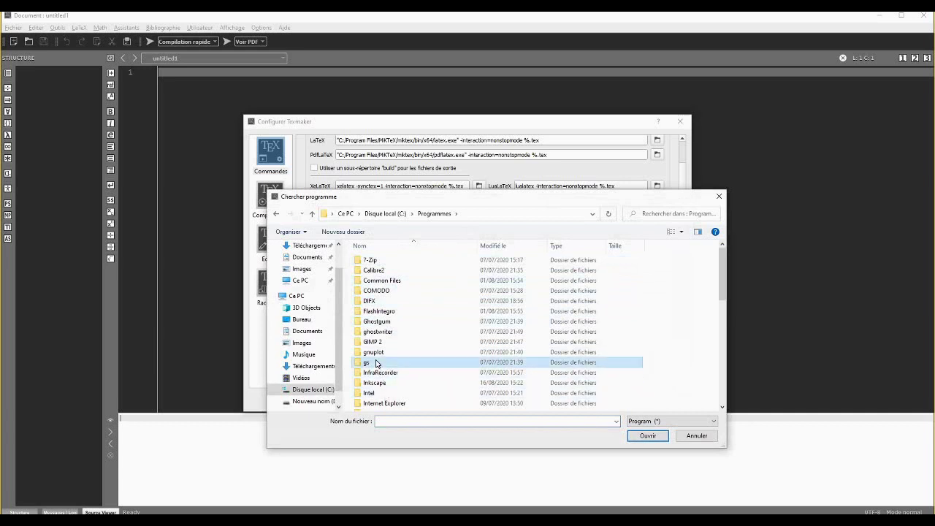
double_click(375, 263)
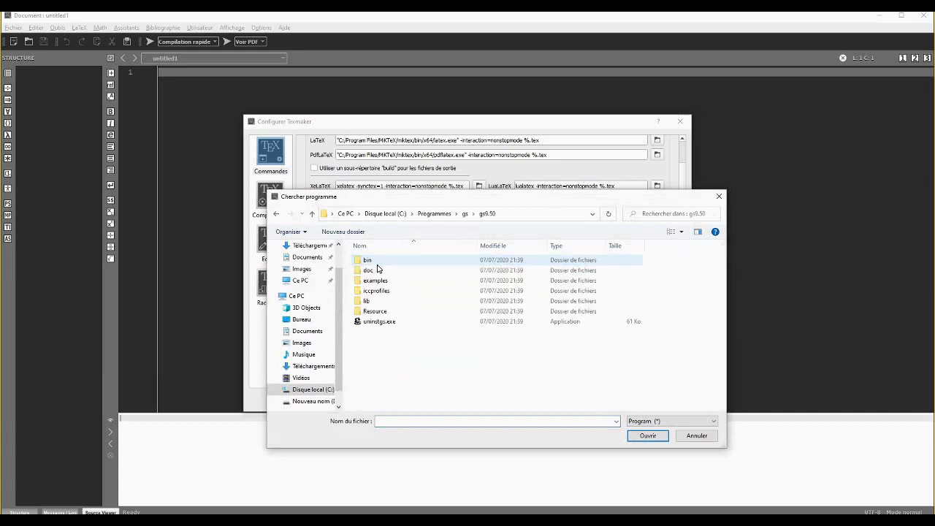
double_click(370, 262)
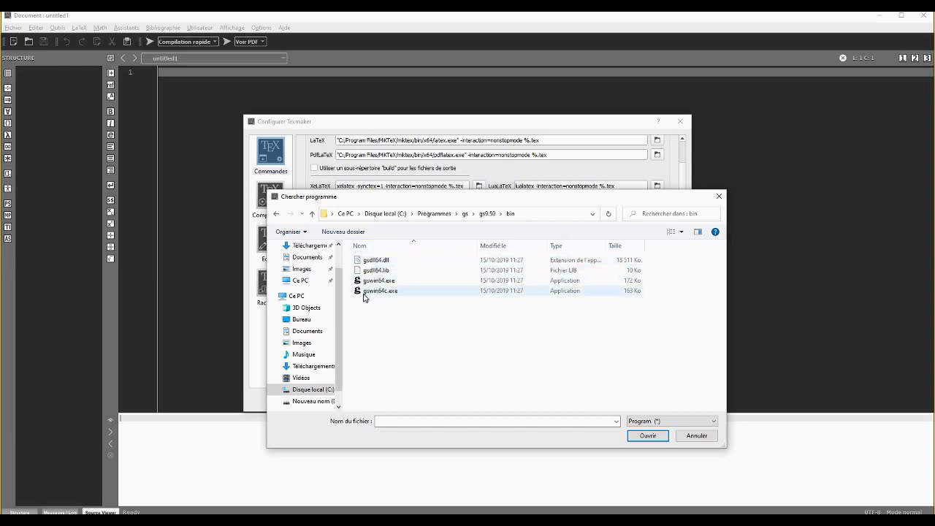
left_click(380, 291)
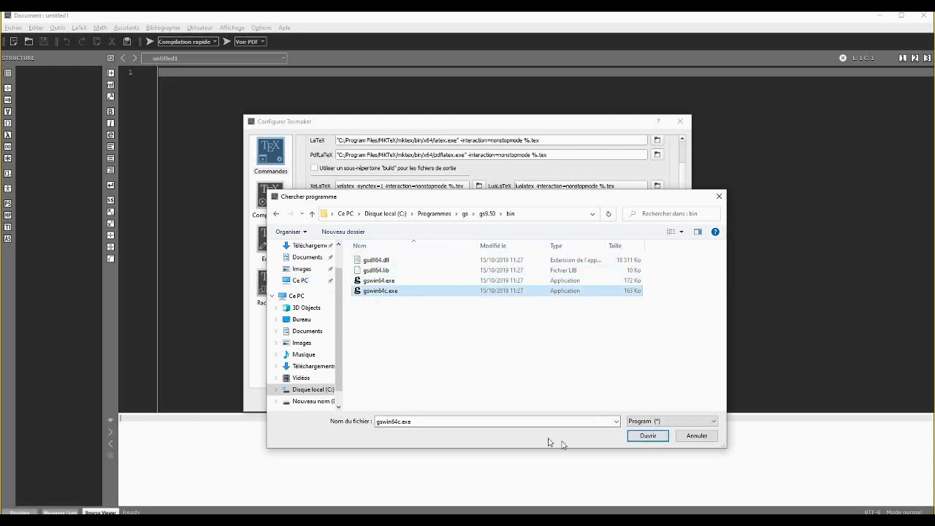
left_click(648, 436)
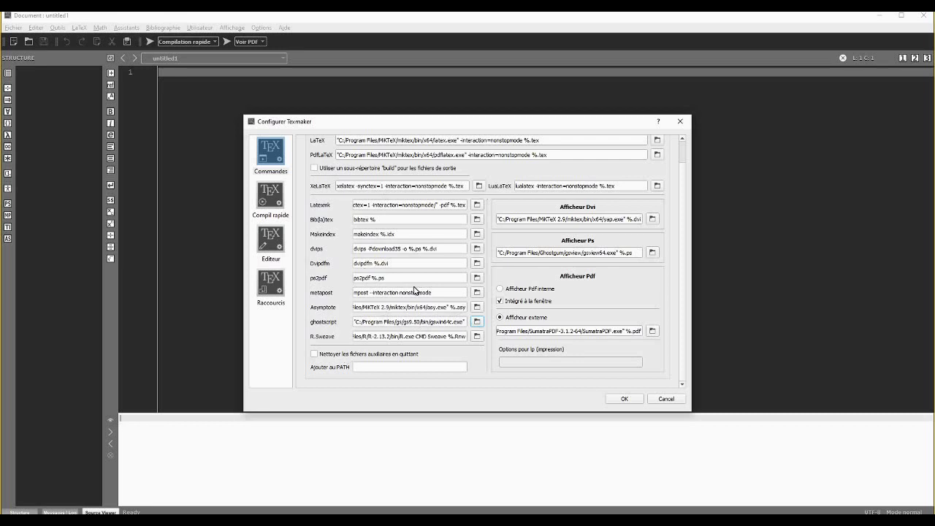
Highlight ps2pdf in the ps2pdf command, and open the Compil rapide page of the configuration settings
left_click(376, 277)
left_click_drag(366, 280, 353, 285)
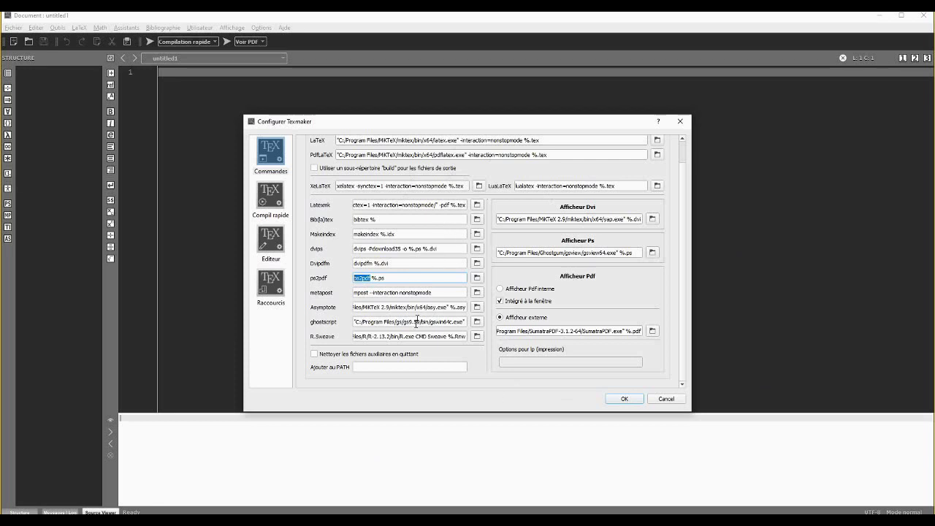
left_click(271, 199)
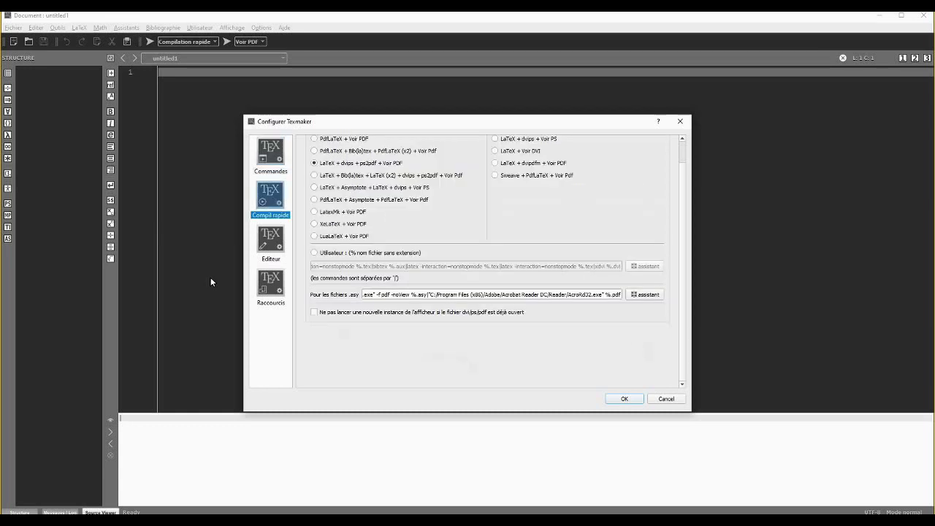